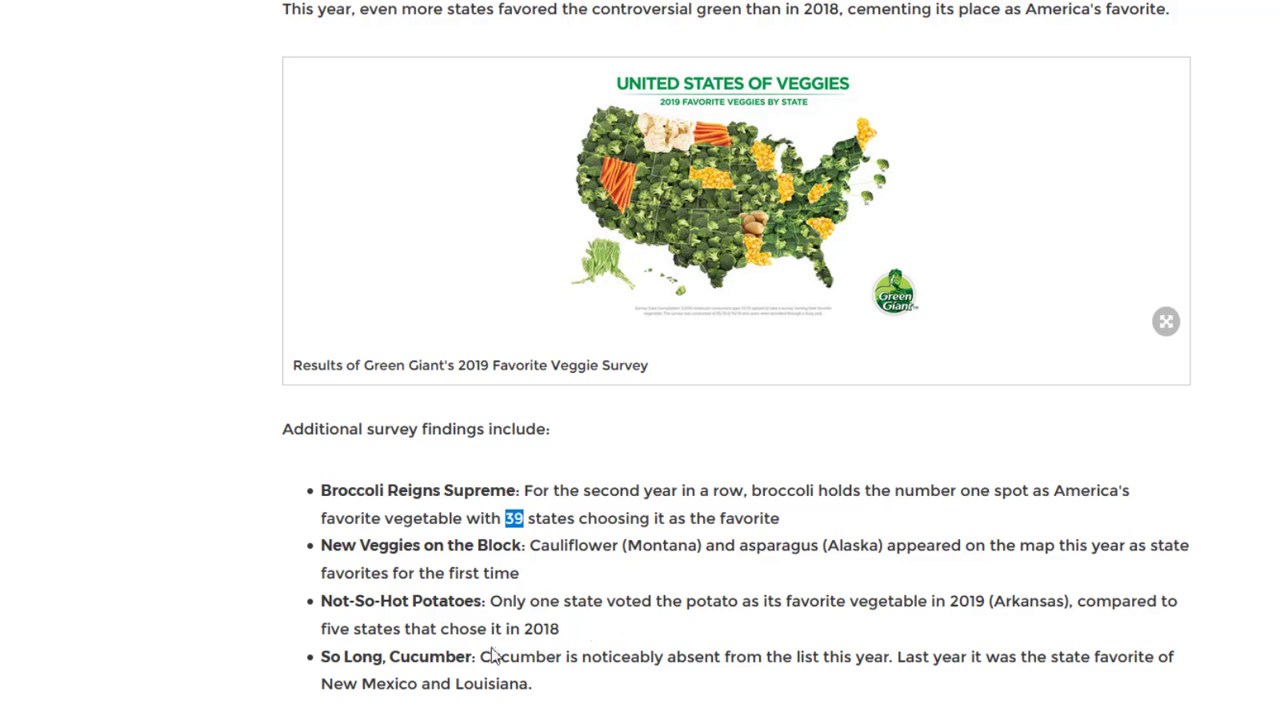
# Check the number of states favoring broccoli in the survey article and enlarge the United States of Veggies map.
pyautogui.click(520, 518)
pyautogui.doubleClick(514, 517)
pyautogui.click(1165, 322)
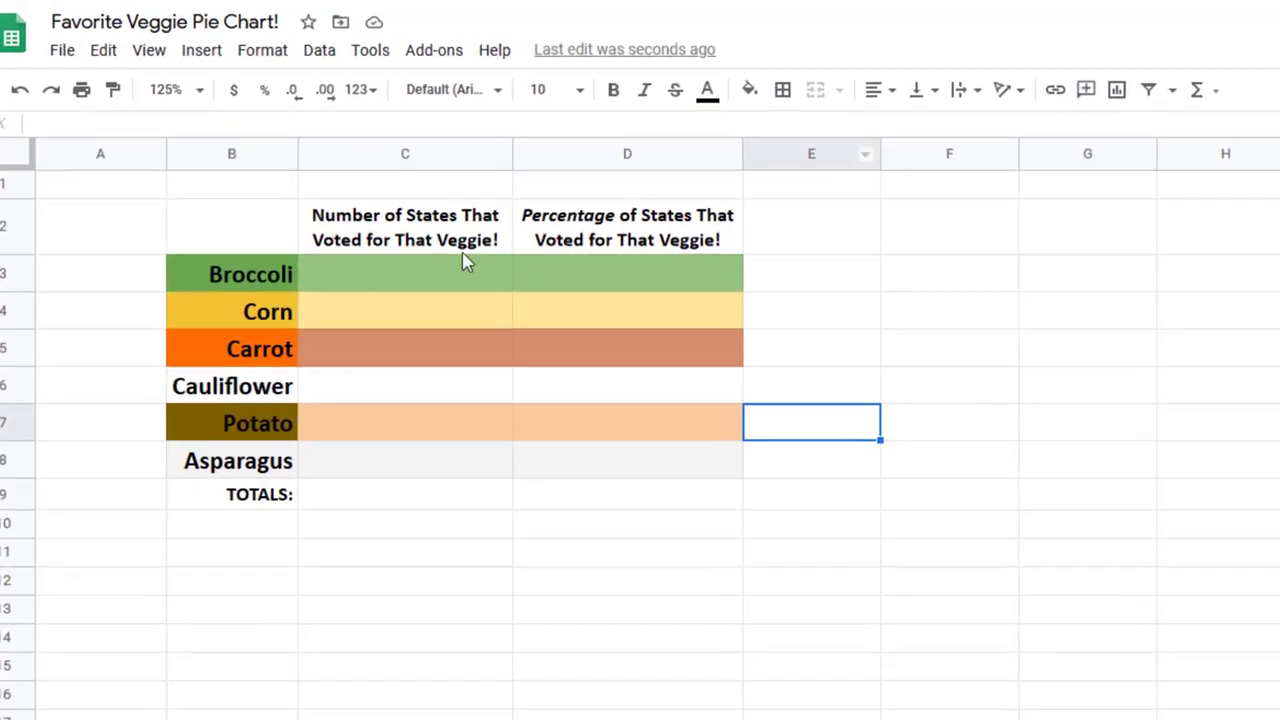
# In the spreadsheet's number-of-states column, enter 38 for Broccoli, 7 for Corn and 2 for Carrot.
pyautogui.click(372, 272)
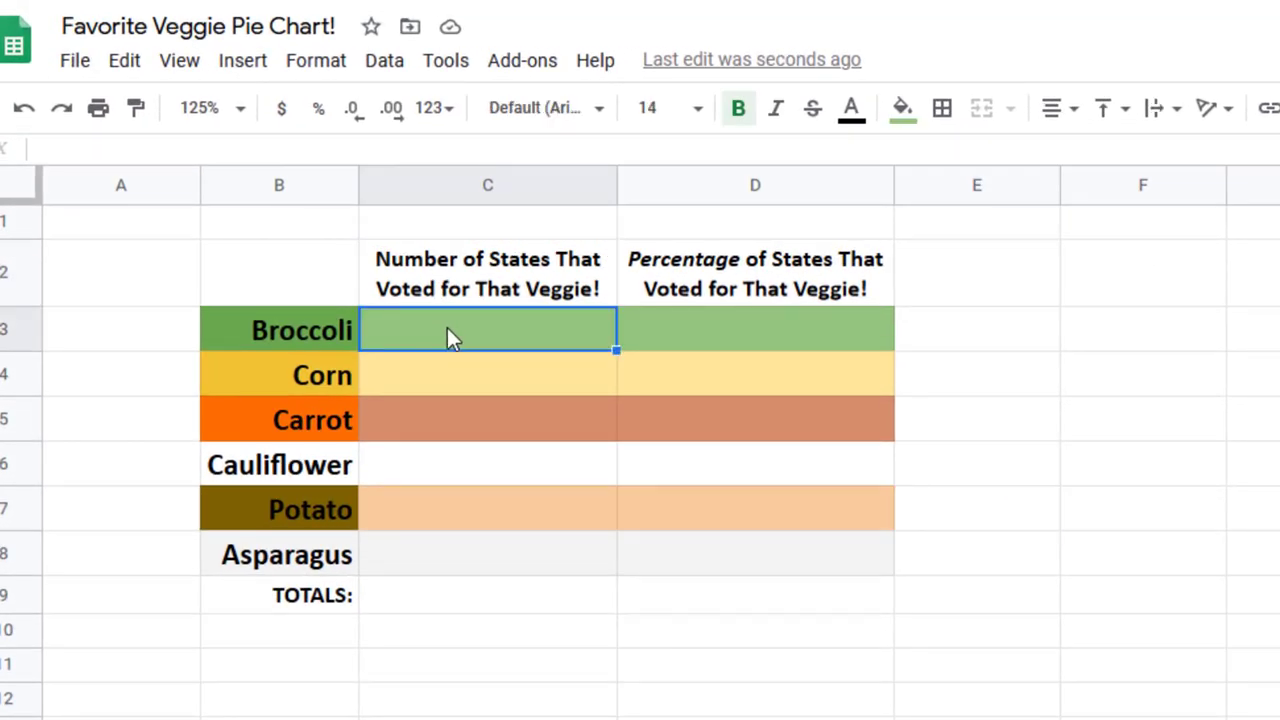
pyautogui.write('38')
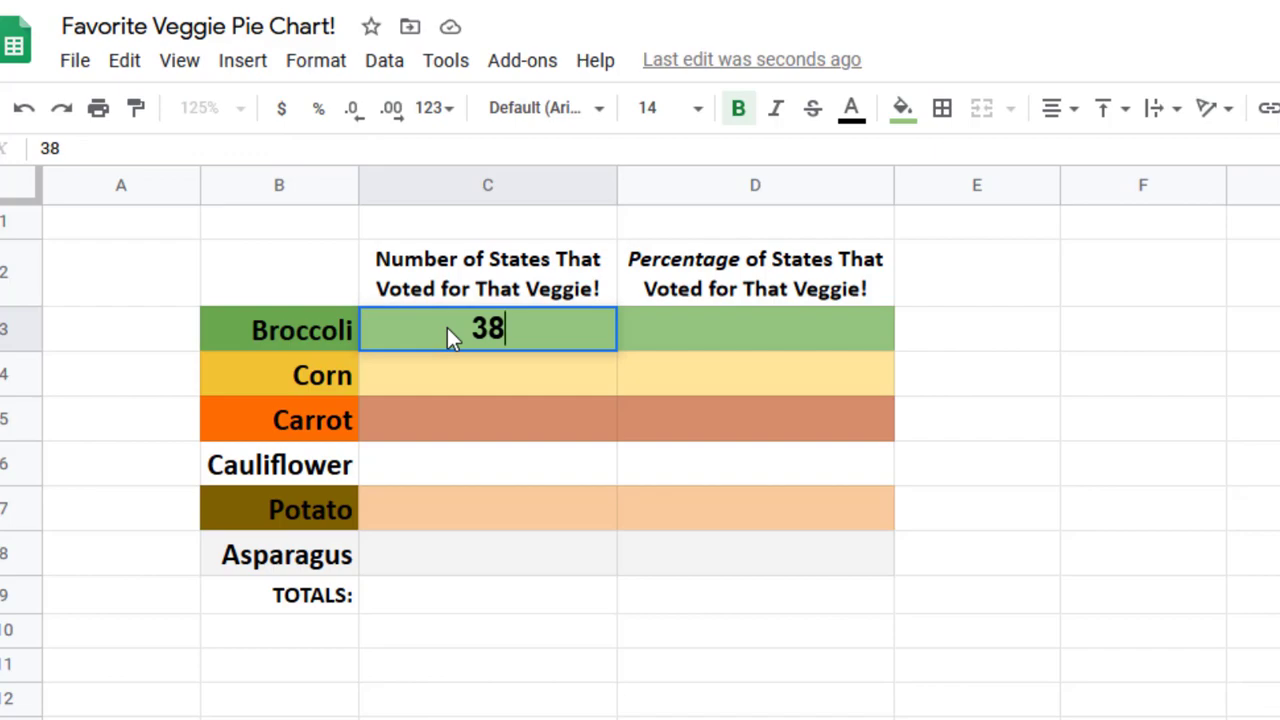
pyautogui.press('Return')
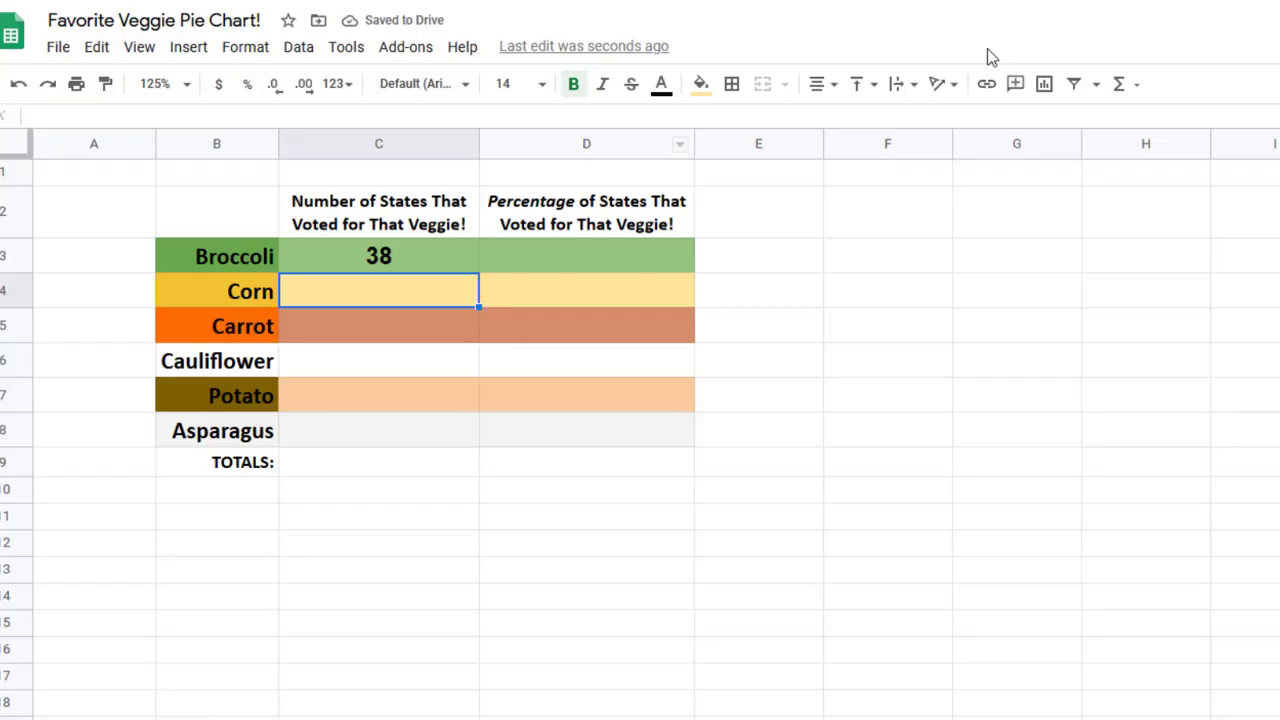
pyautogui.write('7')
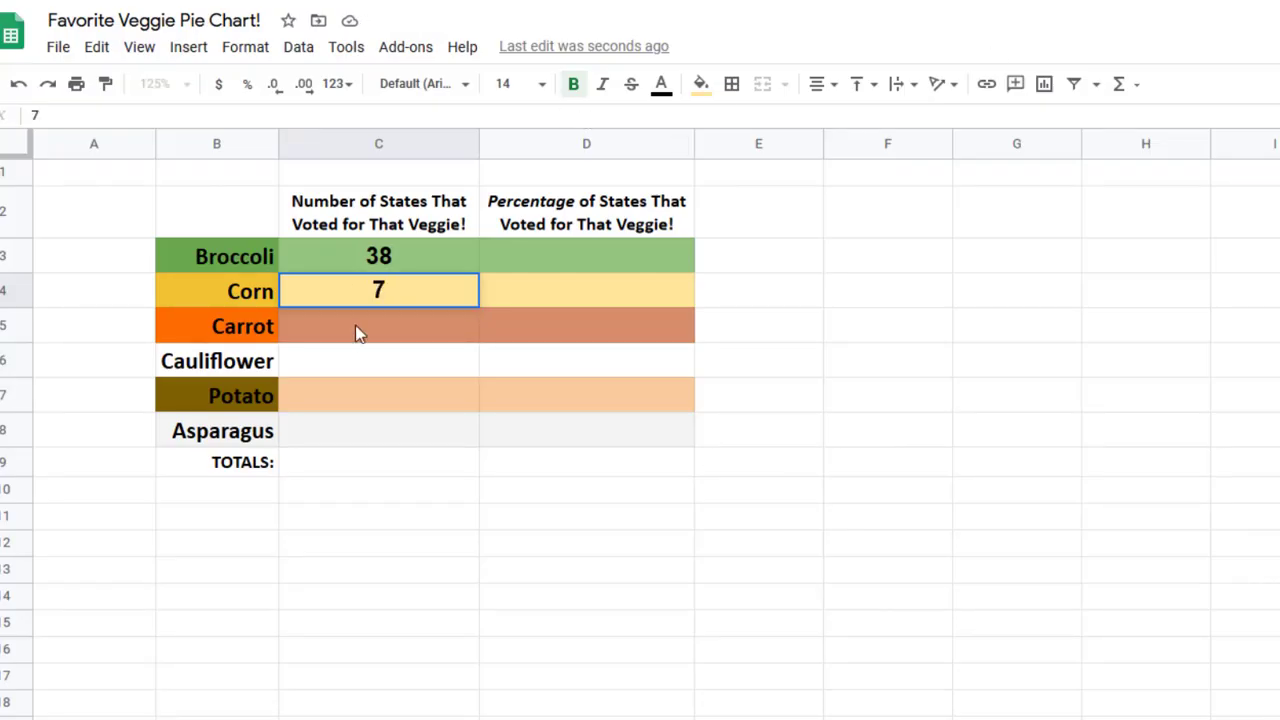
pyautogui.click(351, 331)
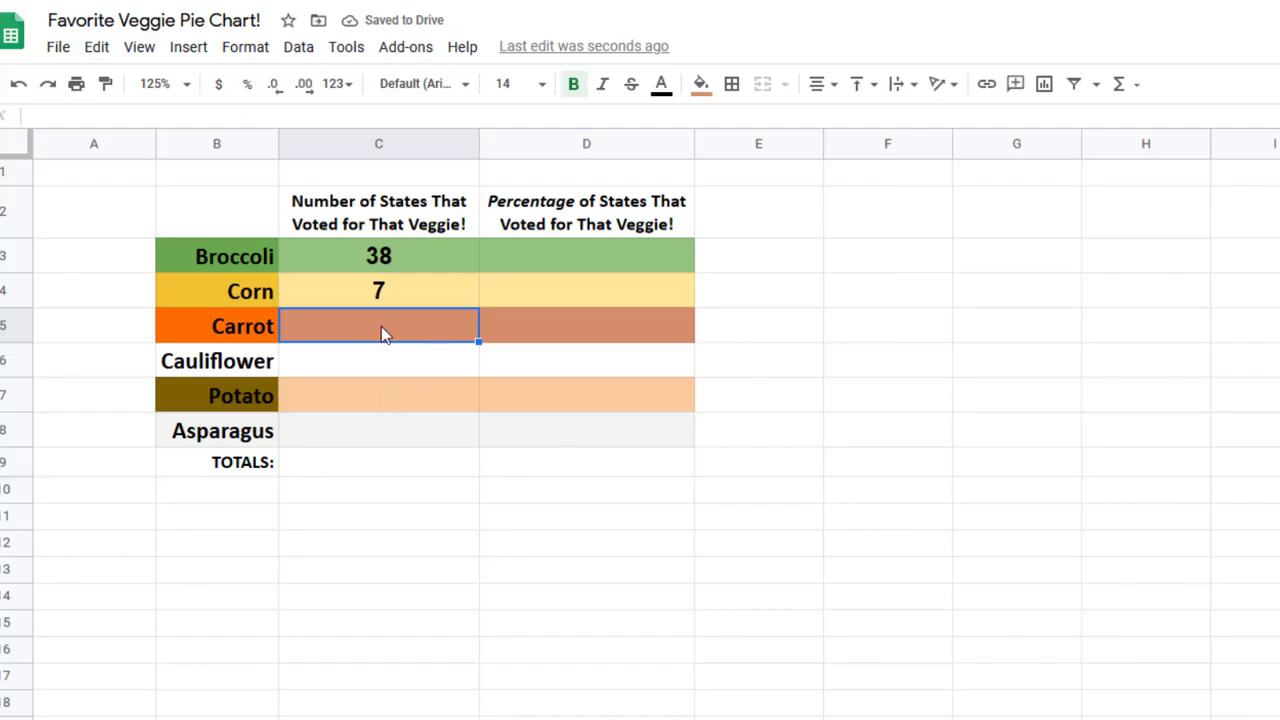
pyautogui.write('2')
# Enter 1 as the number of states for each of Cauliflower, Potato and Asparagus.
pyautogui.click(377, 370)
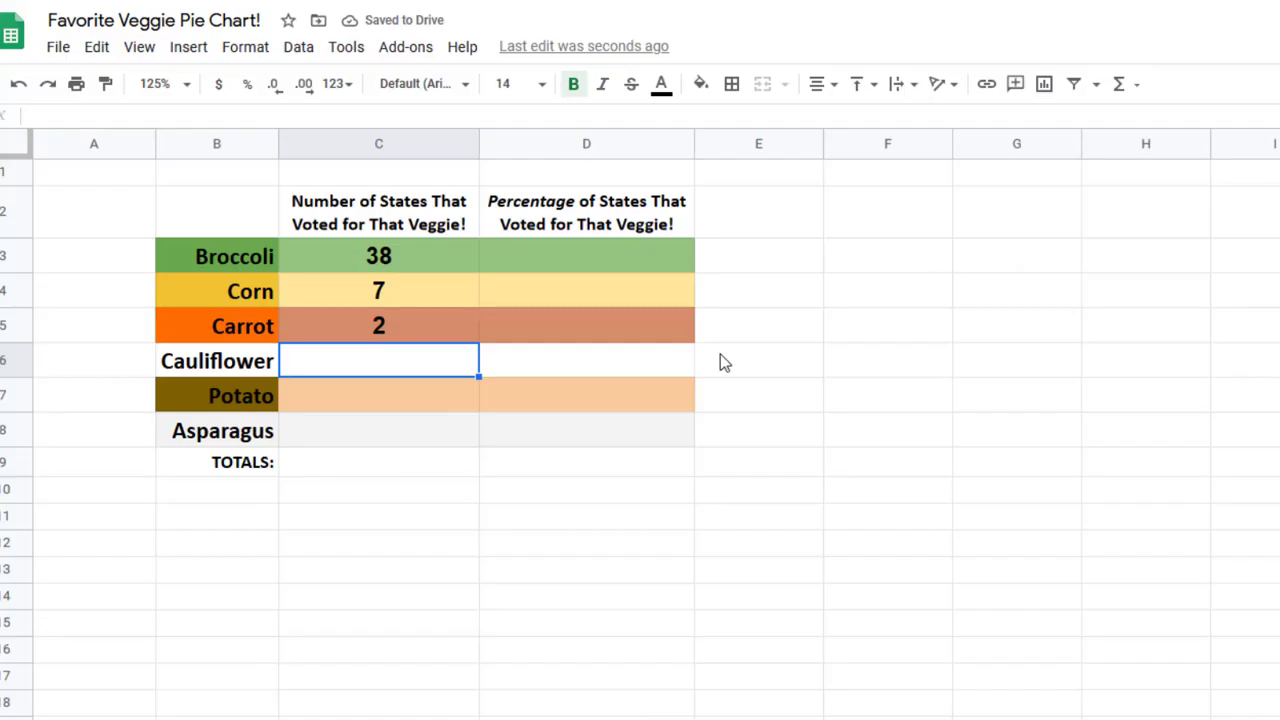
pyautogui.write('1')
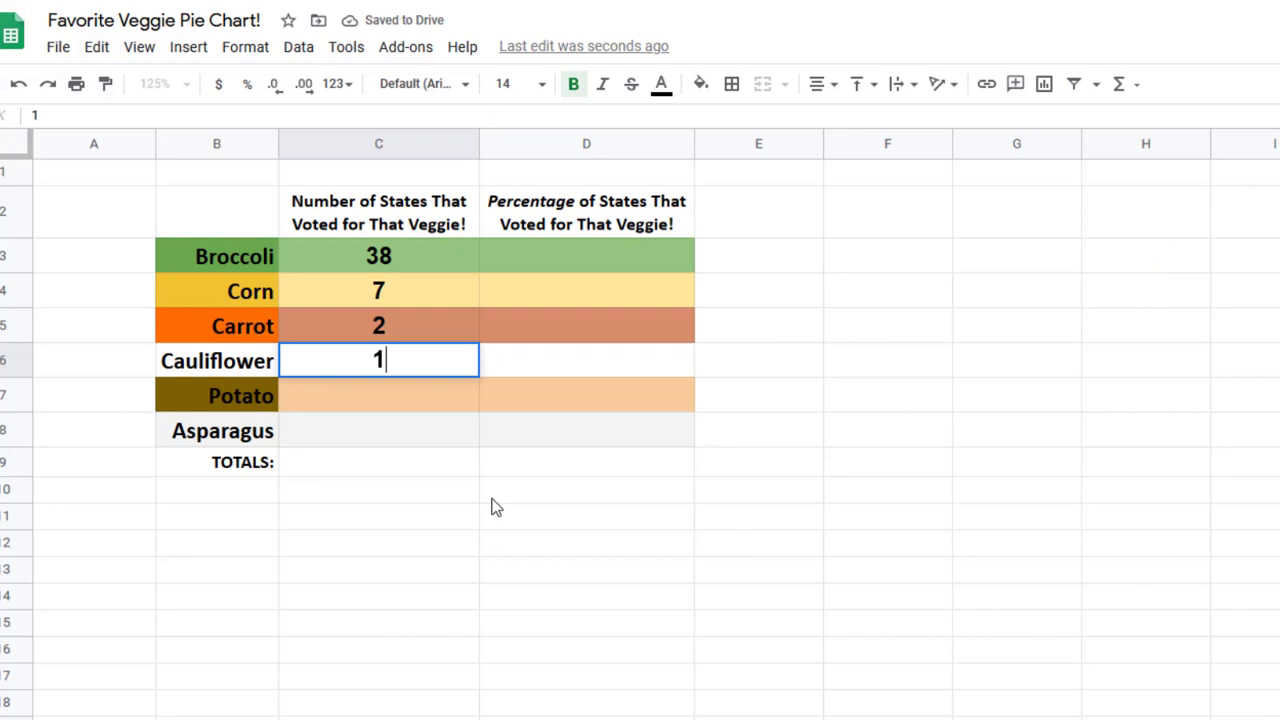
pyautogui.click(360, 398)
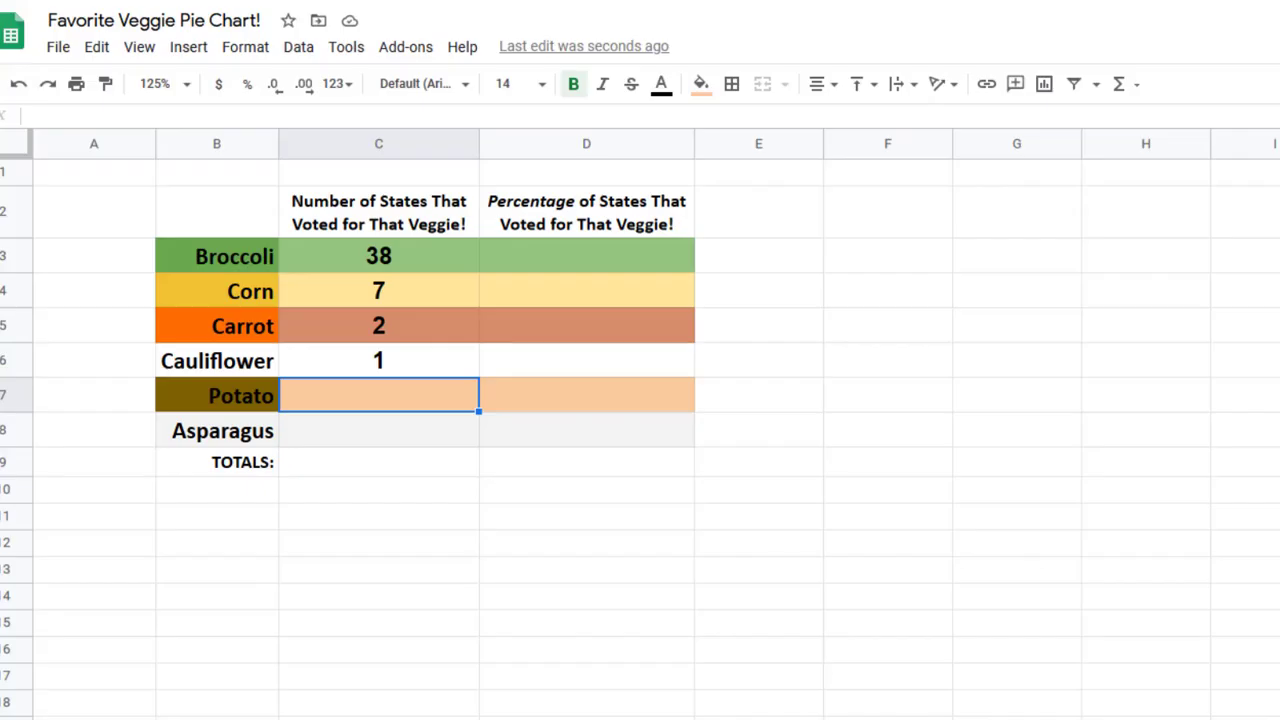
pyautogui.write('1')
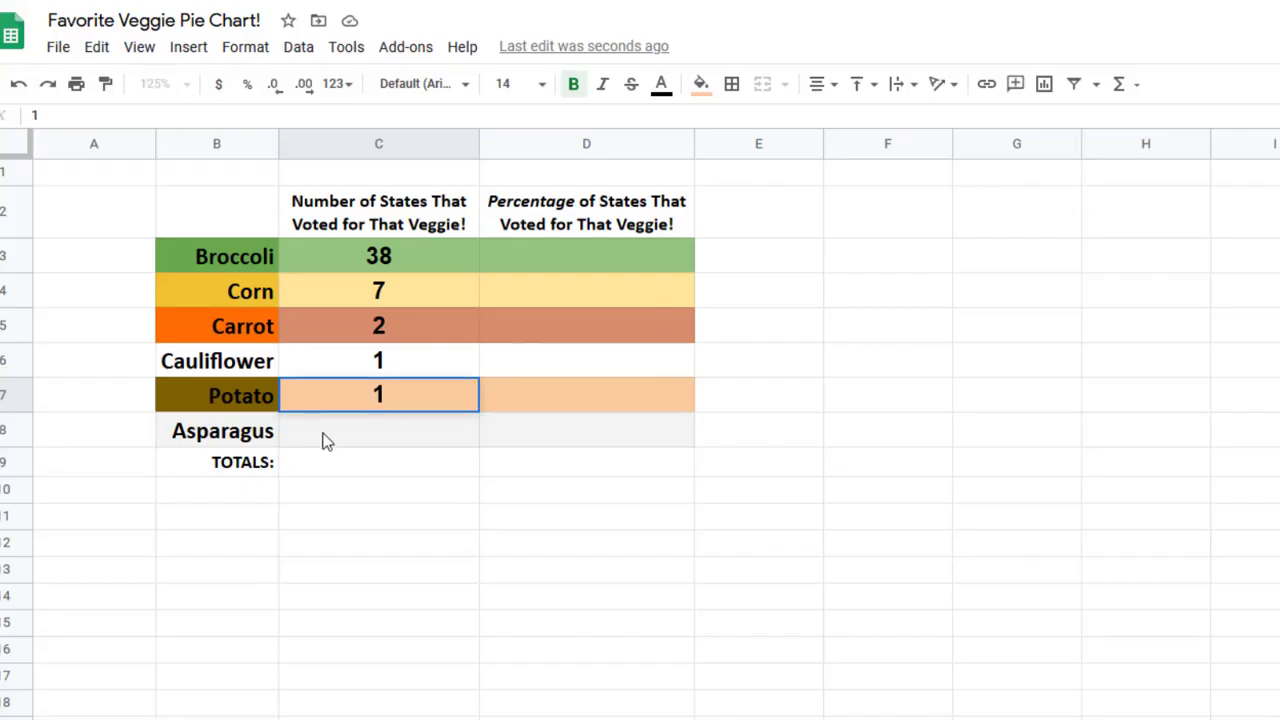
pyautogui.press('Return')
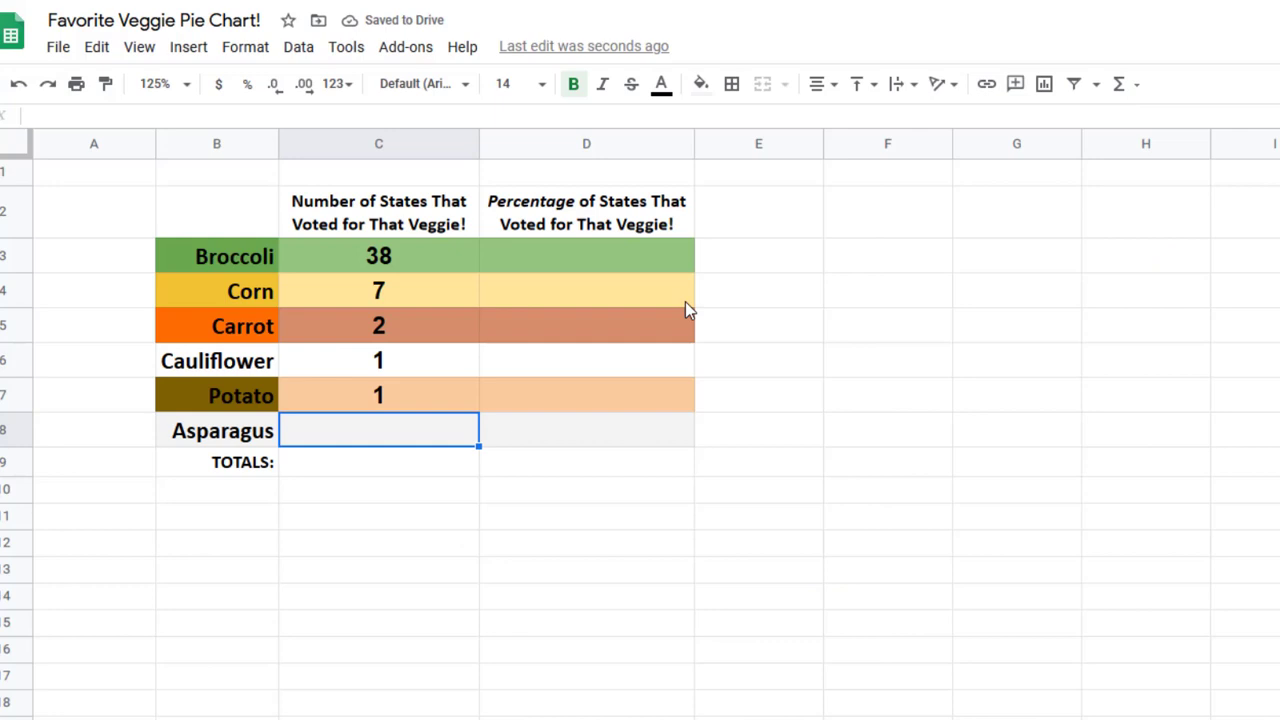
pyautogui.write('1')
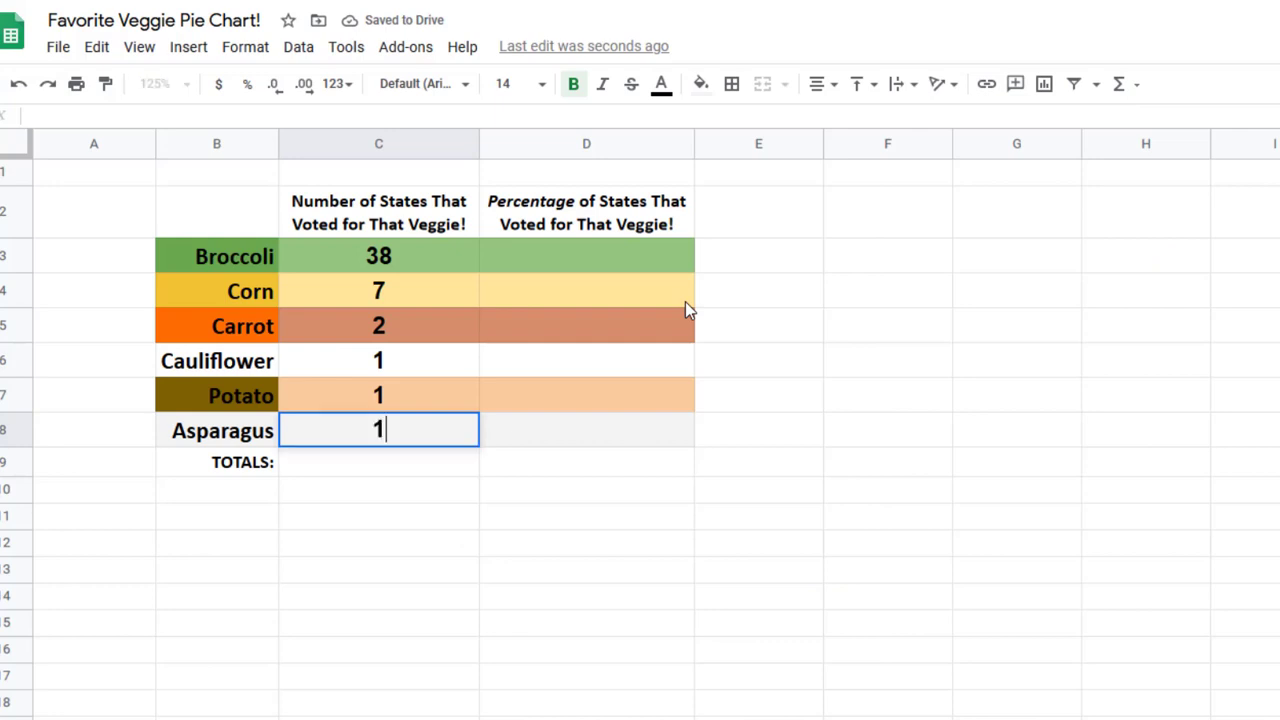
pyautogui.click(550, 548)
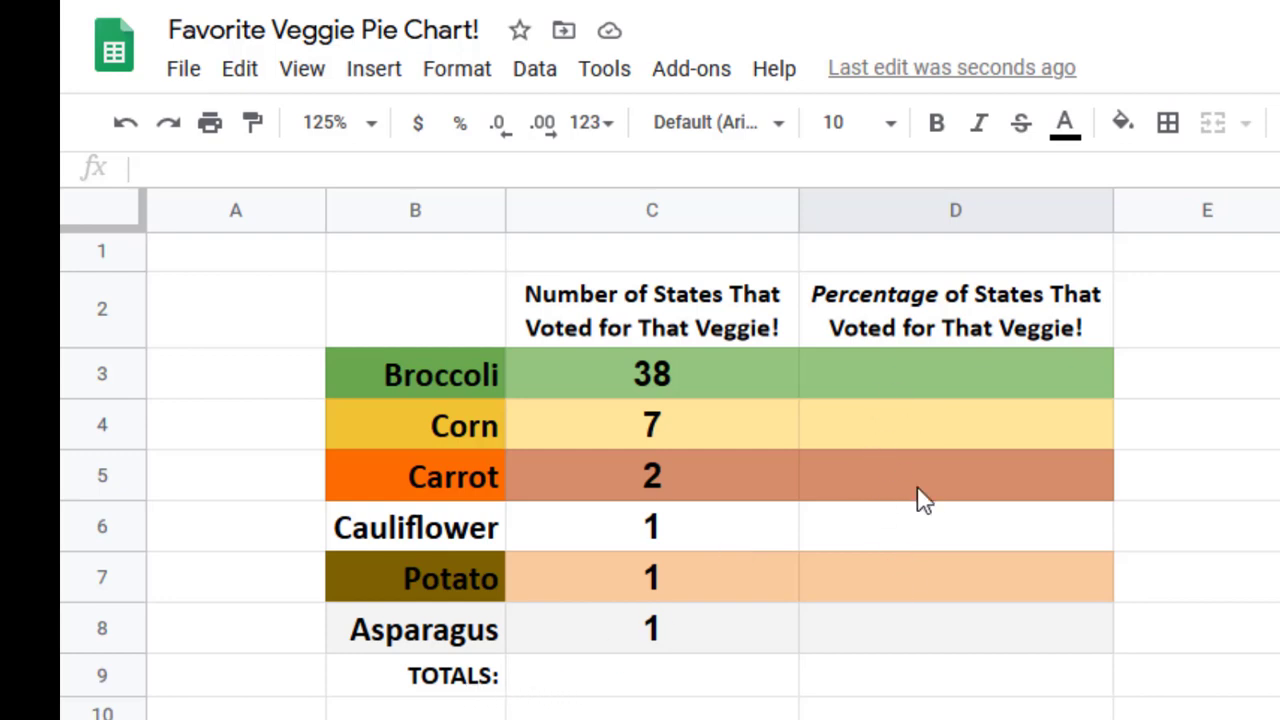
# Sum the six state counts by selecting them and enter 50 in the TOTALS row of that column.
pyautogui.moveTo(654, 366); pyautogui.dragTo(650, 652)
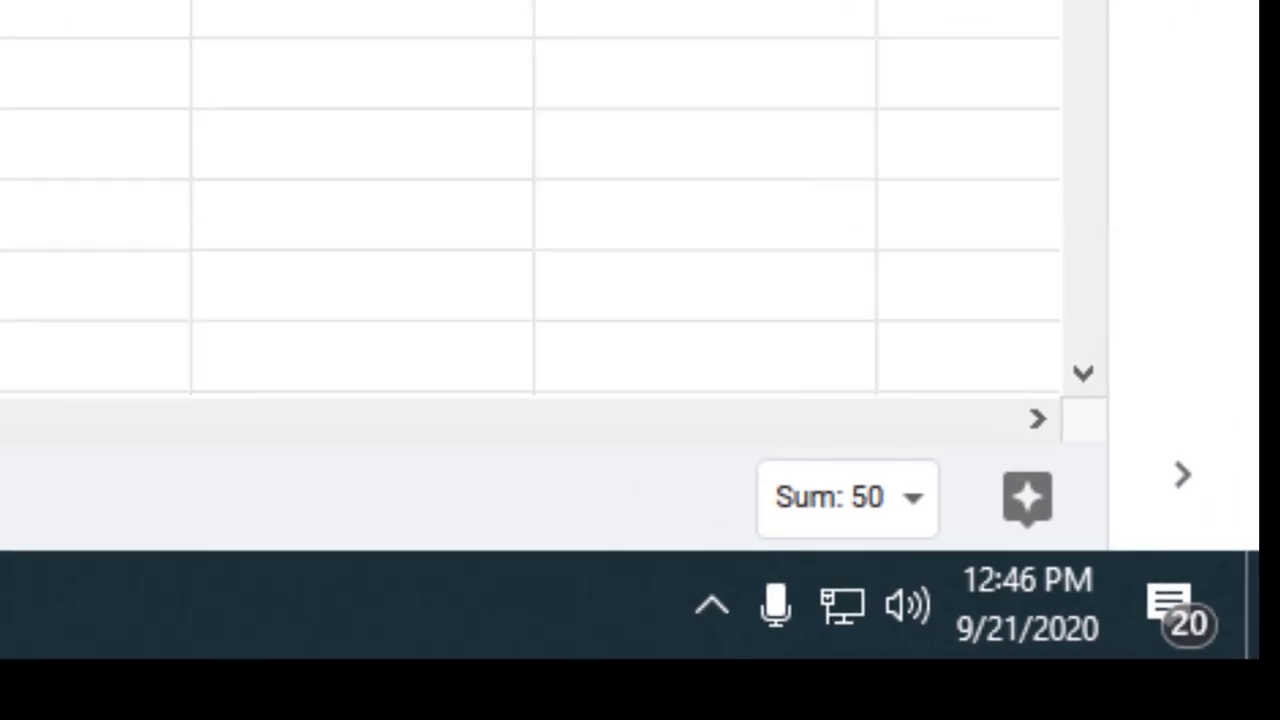
pyautogui.write('50')
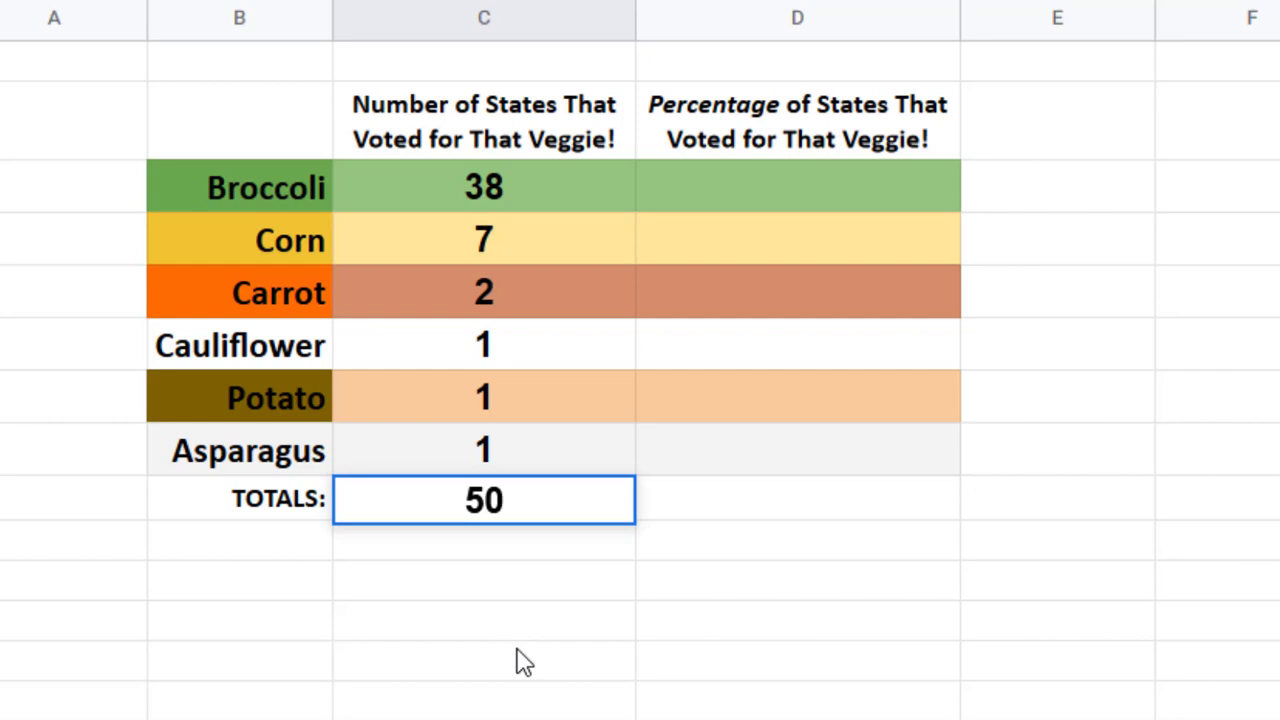
pyautogui.click(516, 660)
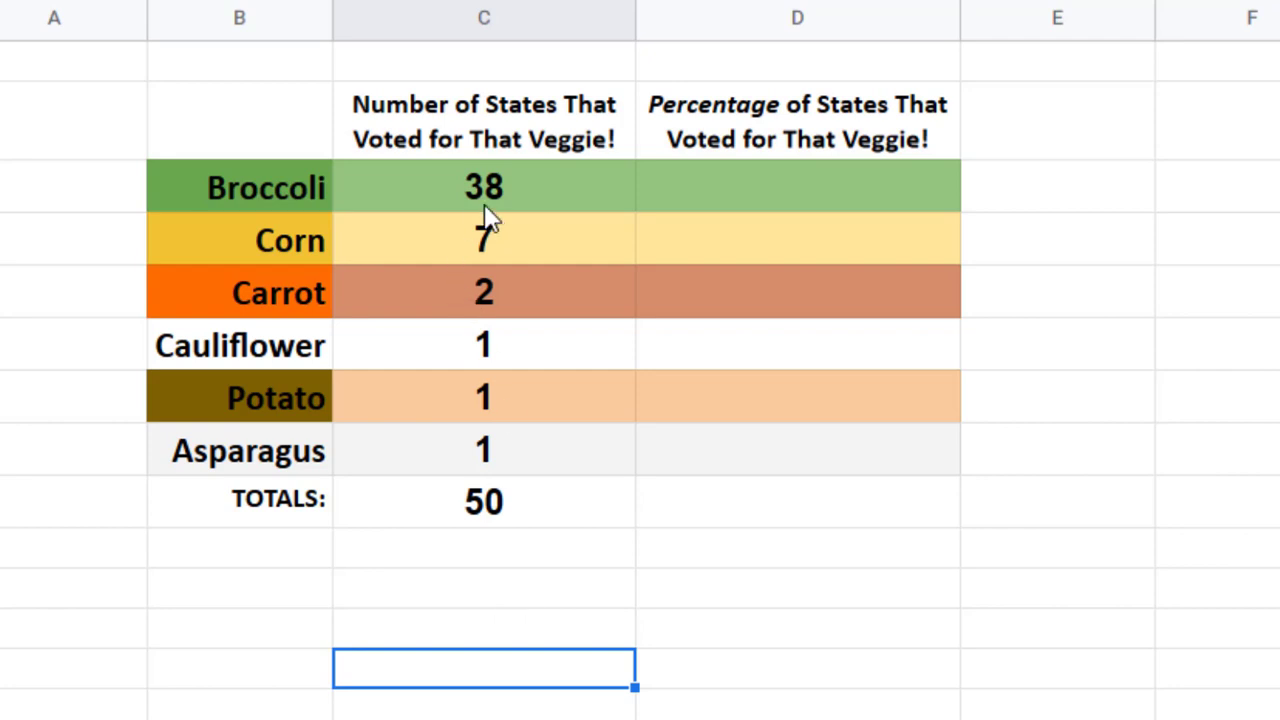
pyautogui.moveTo(486, 212); pyautogui.dragTo(493, 434)
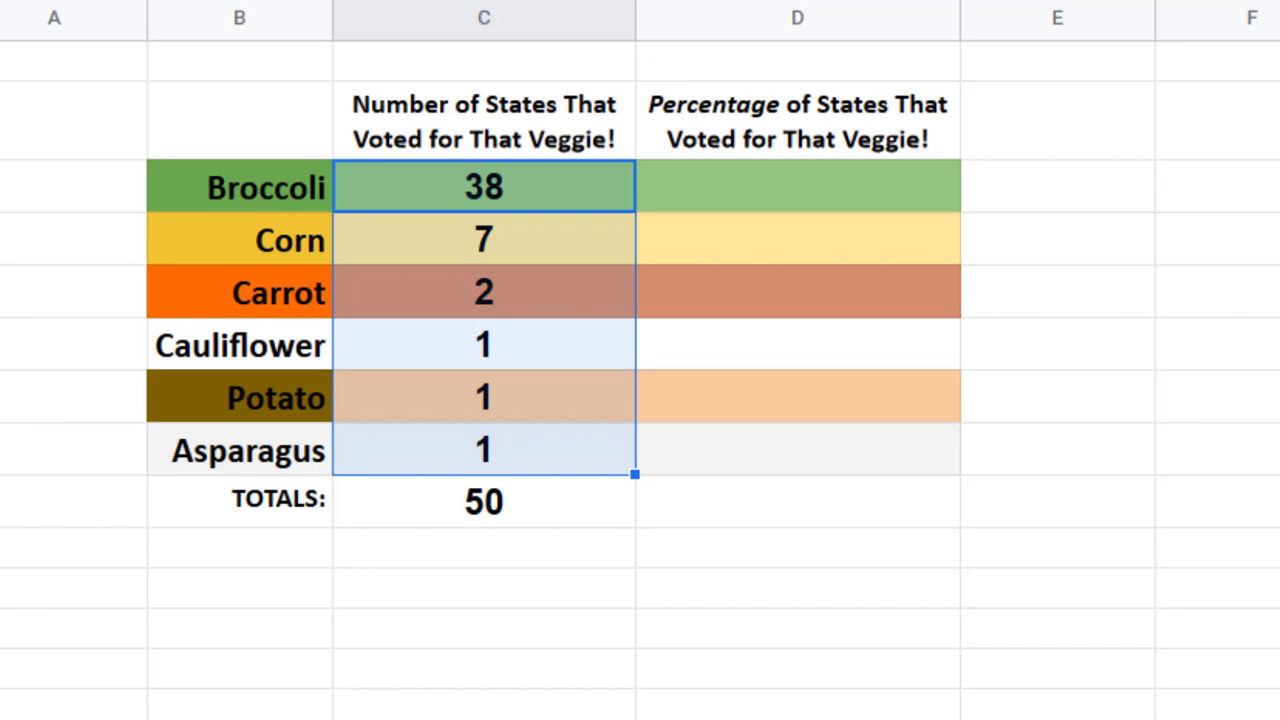
pyautogui.click(484, 500)
# Calculate Broccoli's share in the percentage column with the formula =C3/50.
pyautogui.click(771, 200)
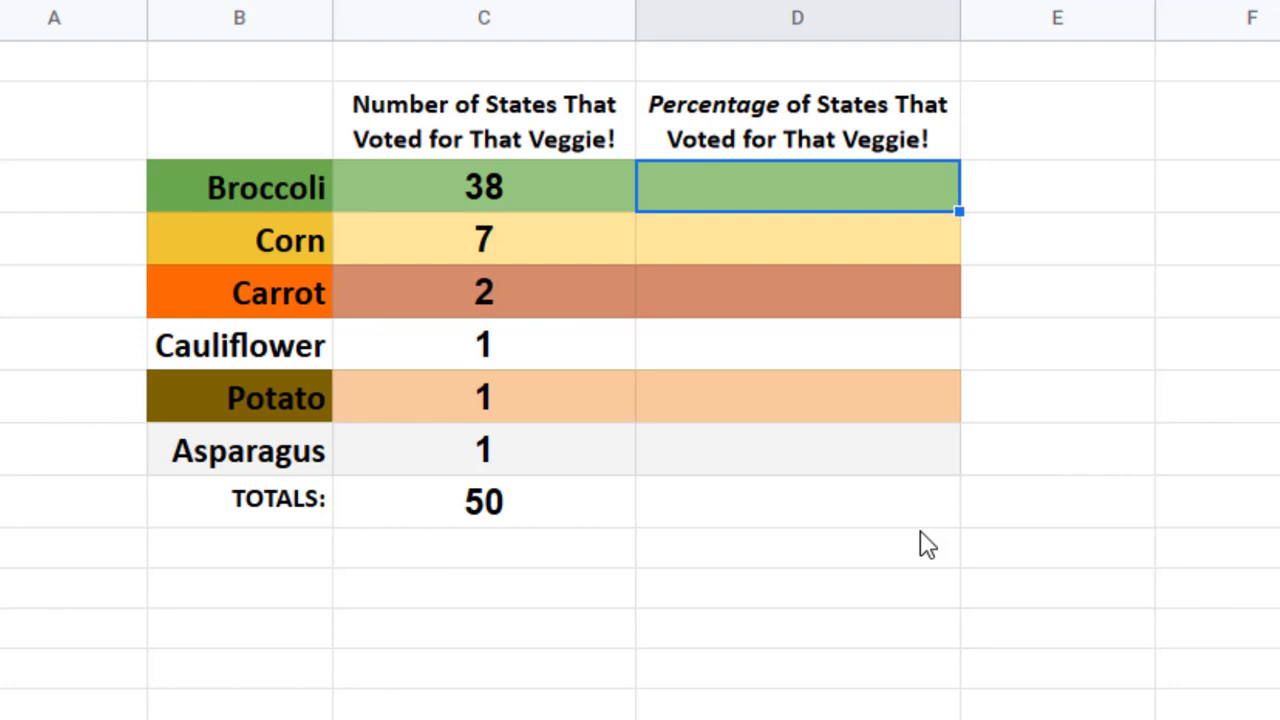
pyautogui.write('=')
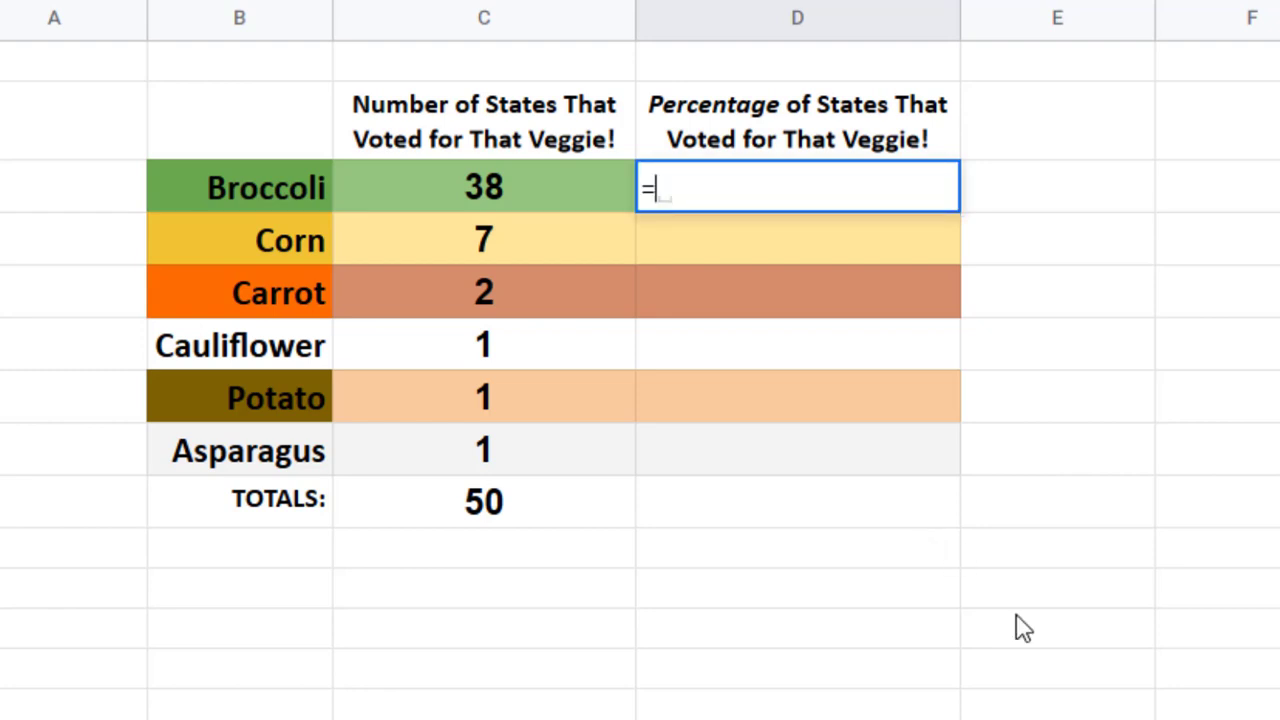
pyautogui.click(481, 188)
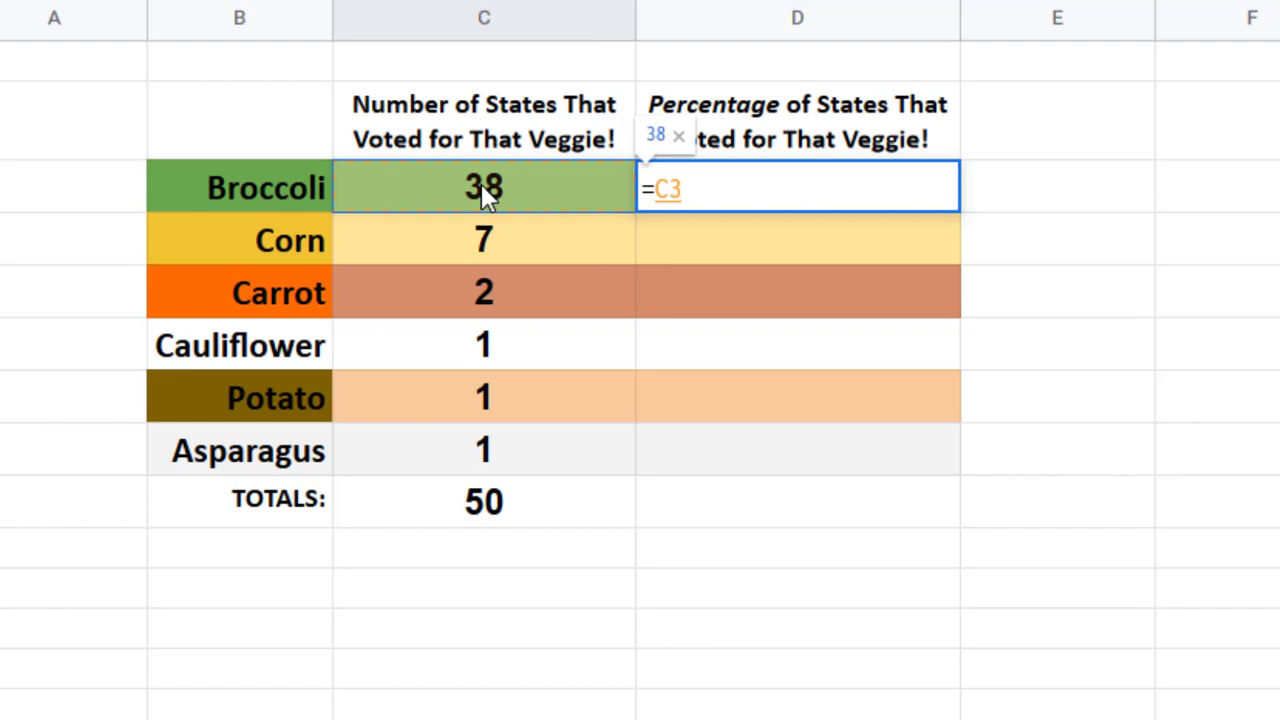
pyautogui.write('/')
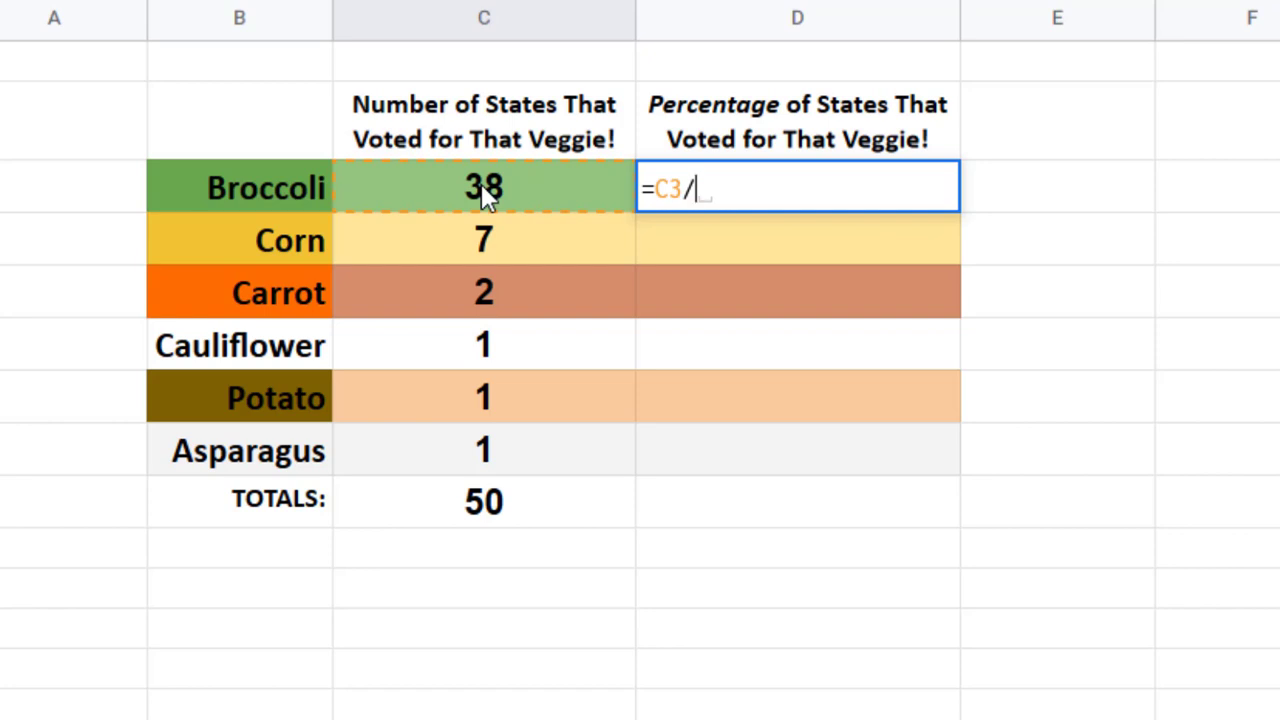
pyautogui.write('50')
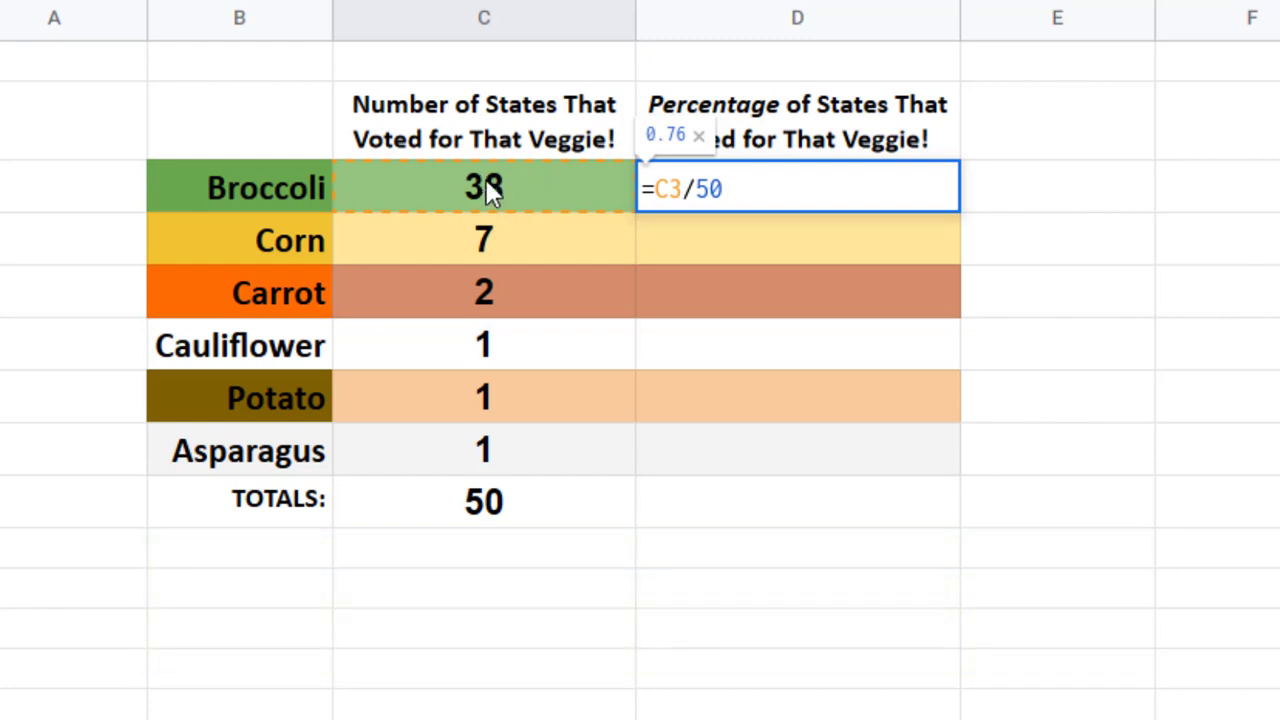
pyautogui.press('Return')
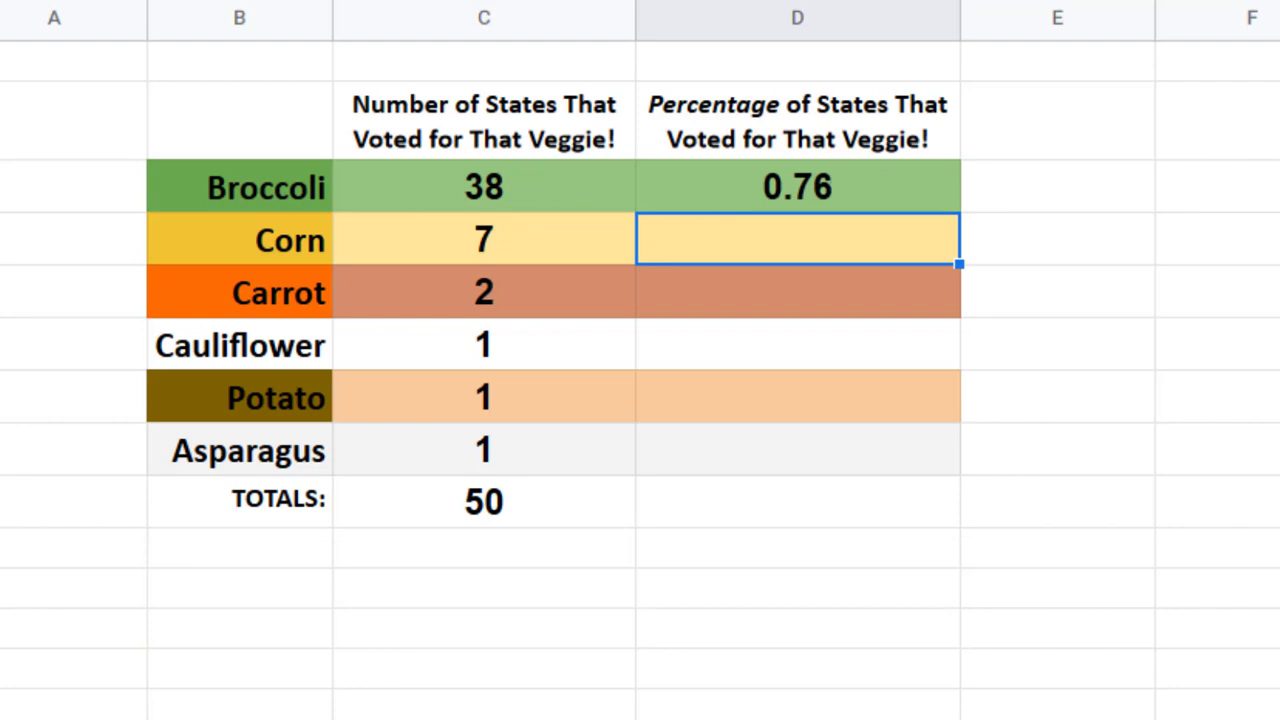
pyautogui.click(1230, 187)
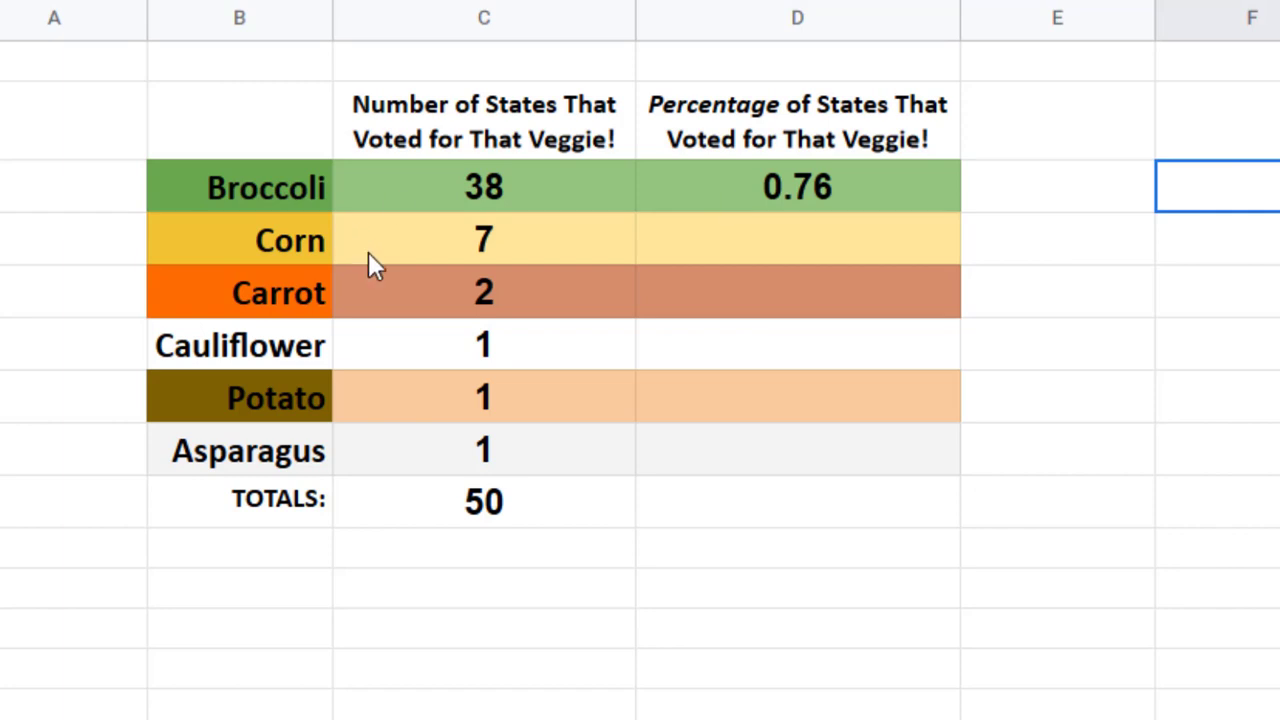
# Calculate Corn's share in the percentage column with the formula =C4/50.
pyautogui.click(762, 231)
pyautogui.write('=')
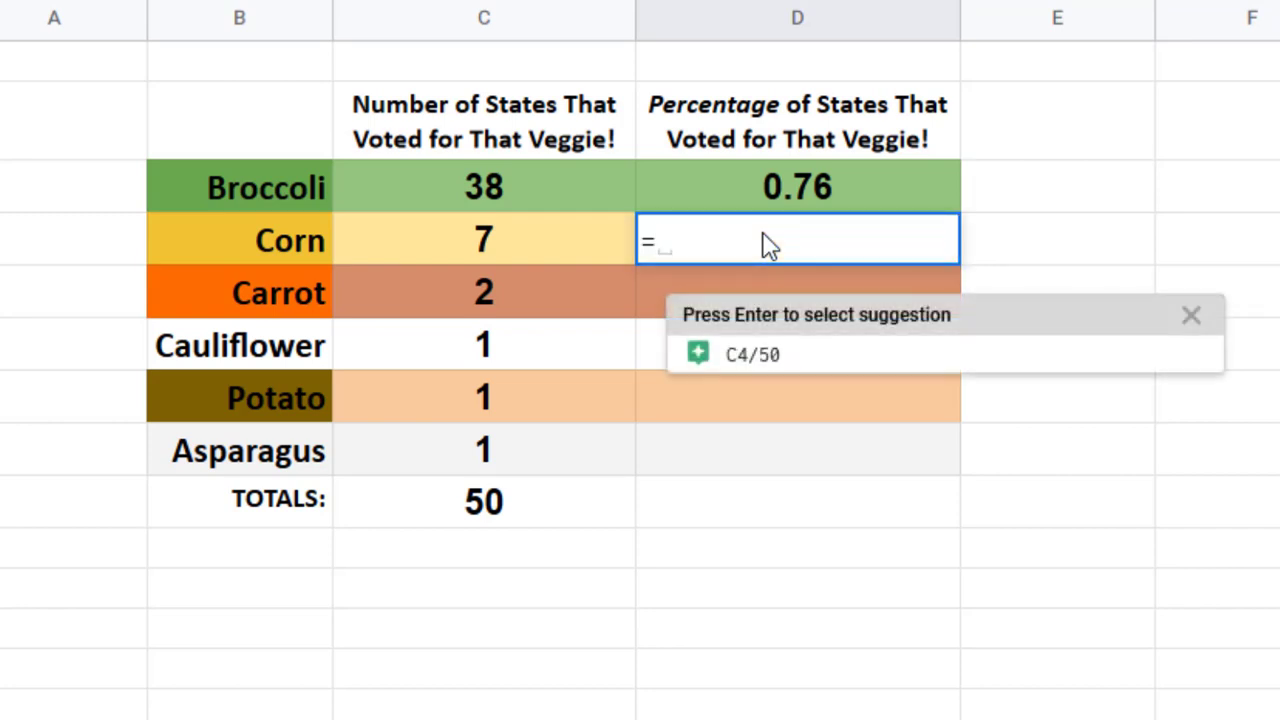
pyautogui.click(486, 248)
pyautogui.write('/50')
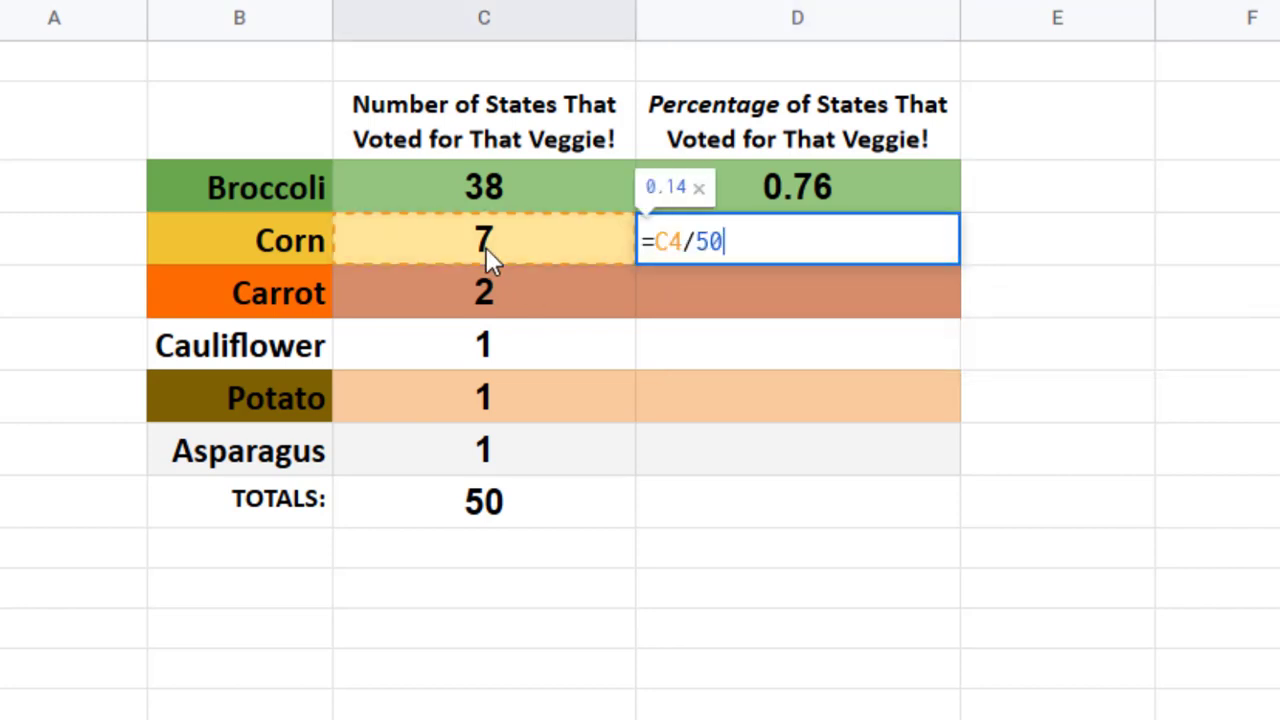
pyautogui.press('Return')
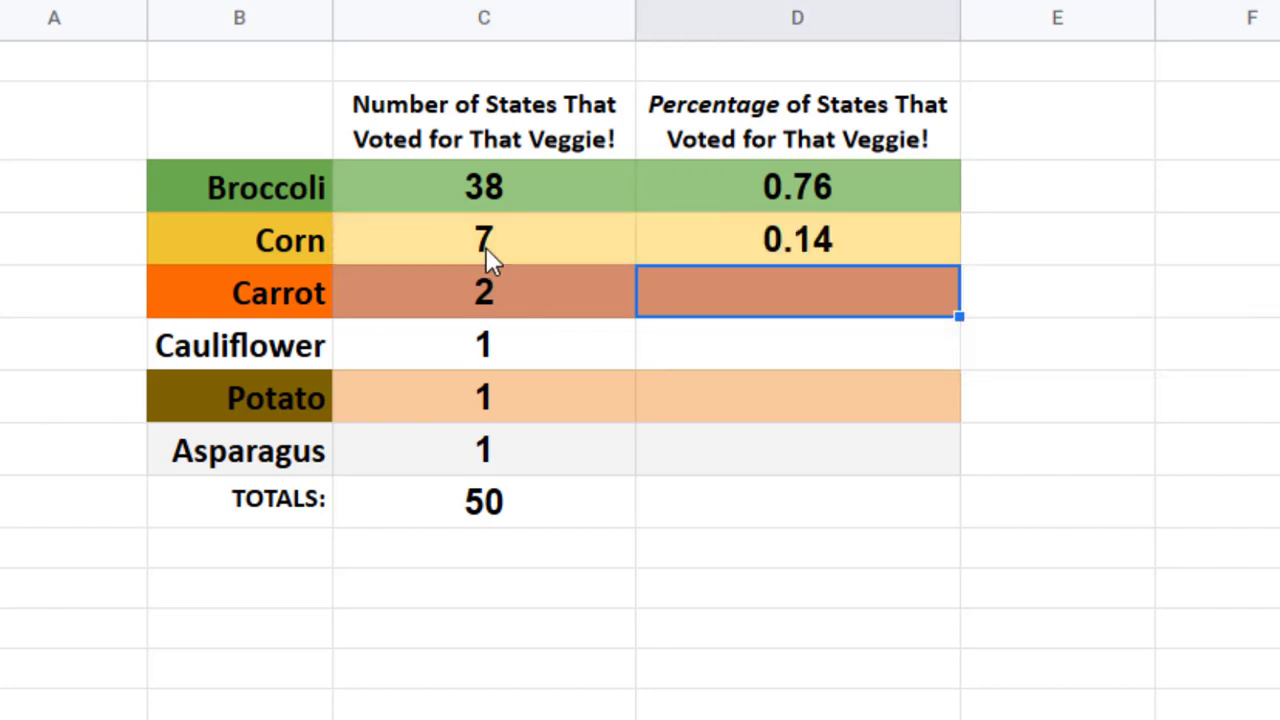
# Calculate Carrot's share in the percentage column with the formula =C5/50.
pyautogui.write('=')
pyautogui.click(530, 305)
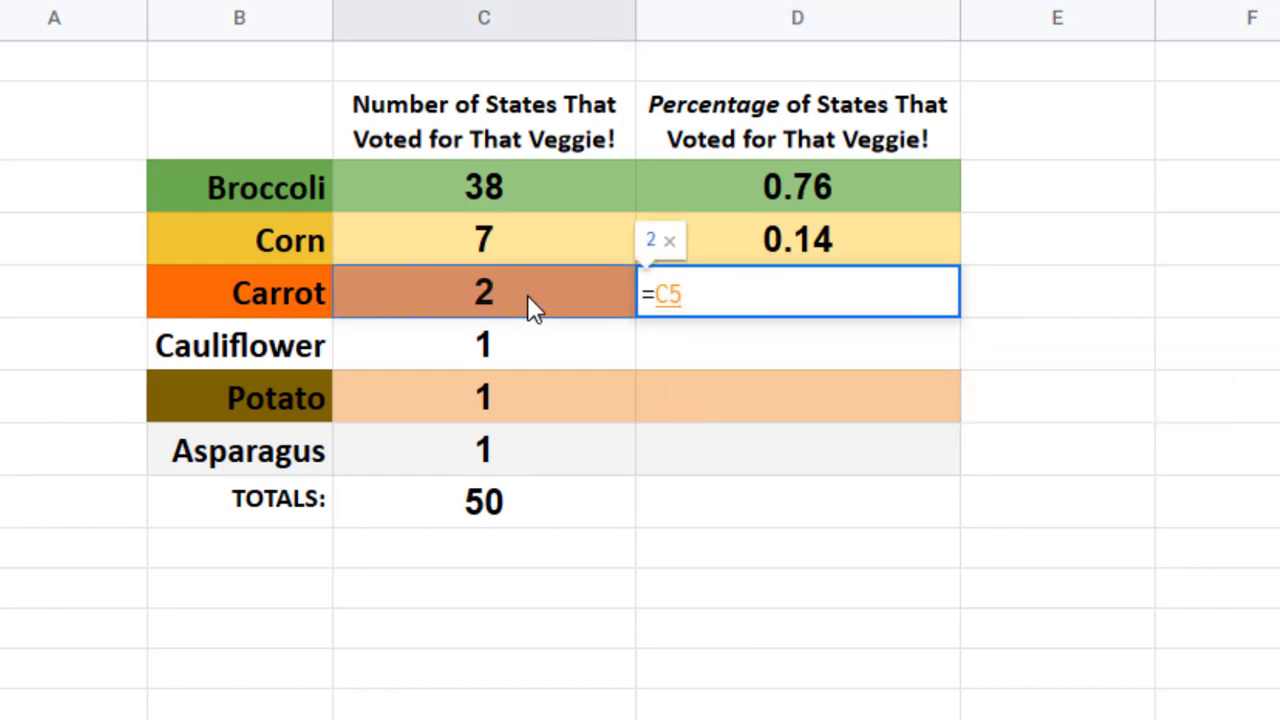
pyautogui.write('/20')
pyautogui.press('BackSpace')
pyautogui.press('BackSpace')
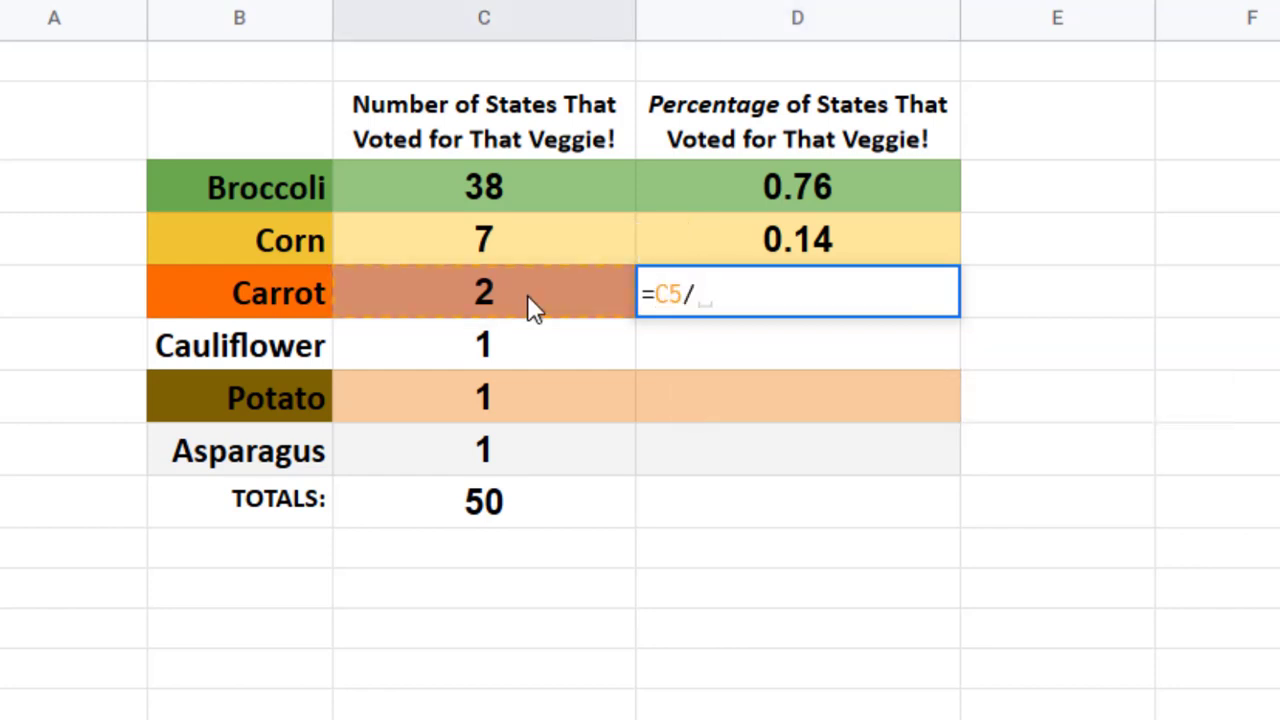
pyautogui.write('50')
pyautogui.press('Return')
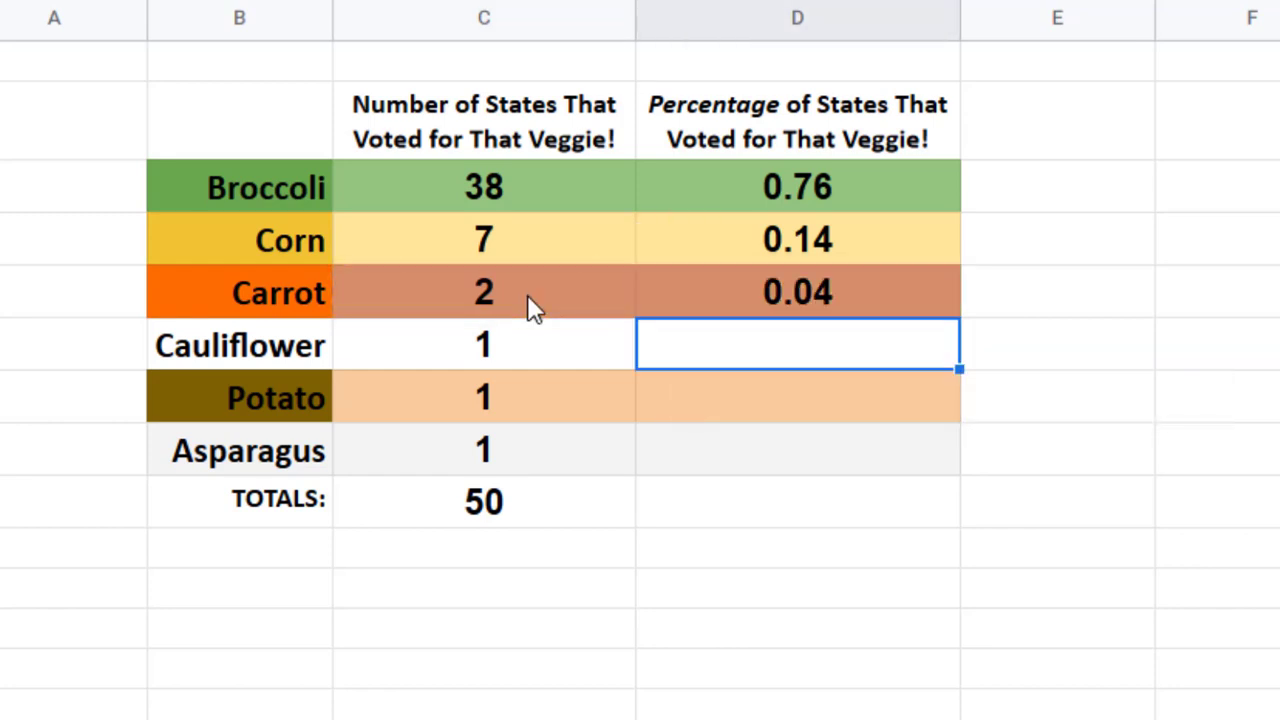
# Fill Carrot's percentage formula down through the Cauliflower, Potato and Asparagus rows and check the filled cells.
pyautogui.click(781, 291)
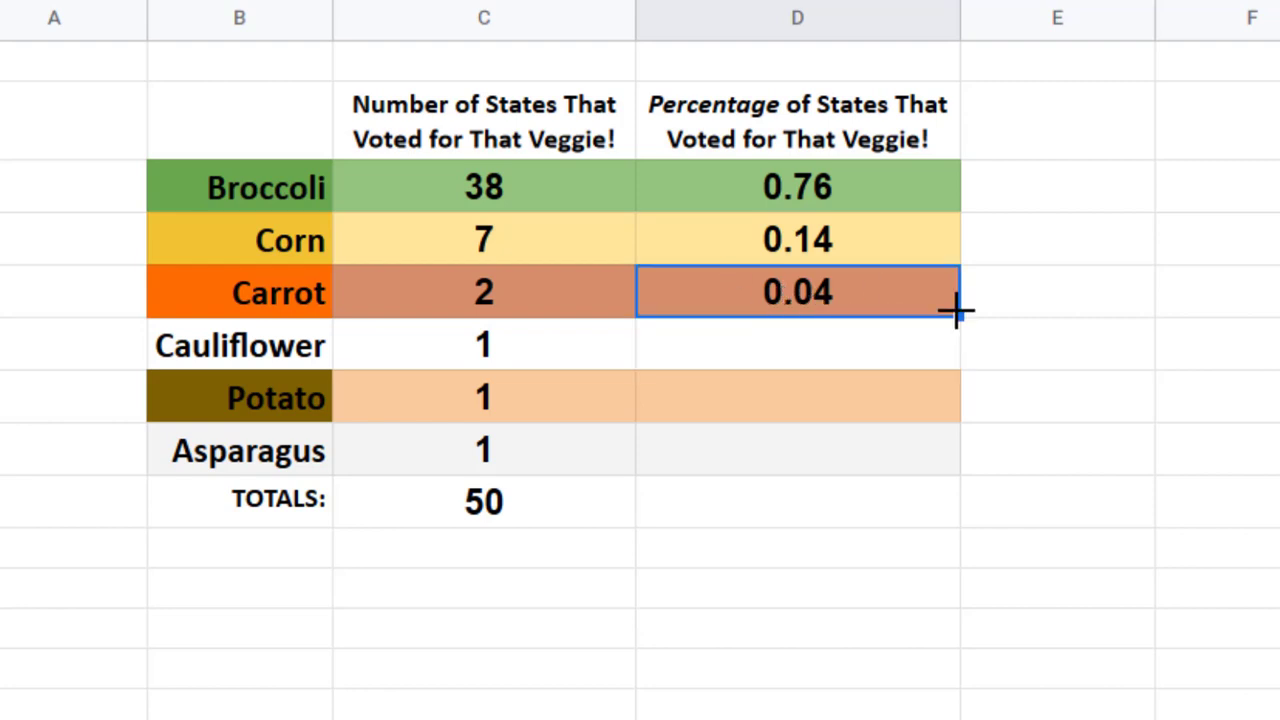
pyautogui.moveTo(957, 326); pyautogui.dragTo(953, 455)
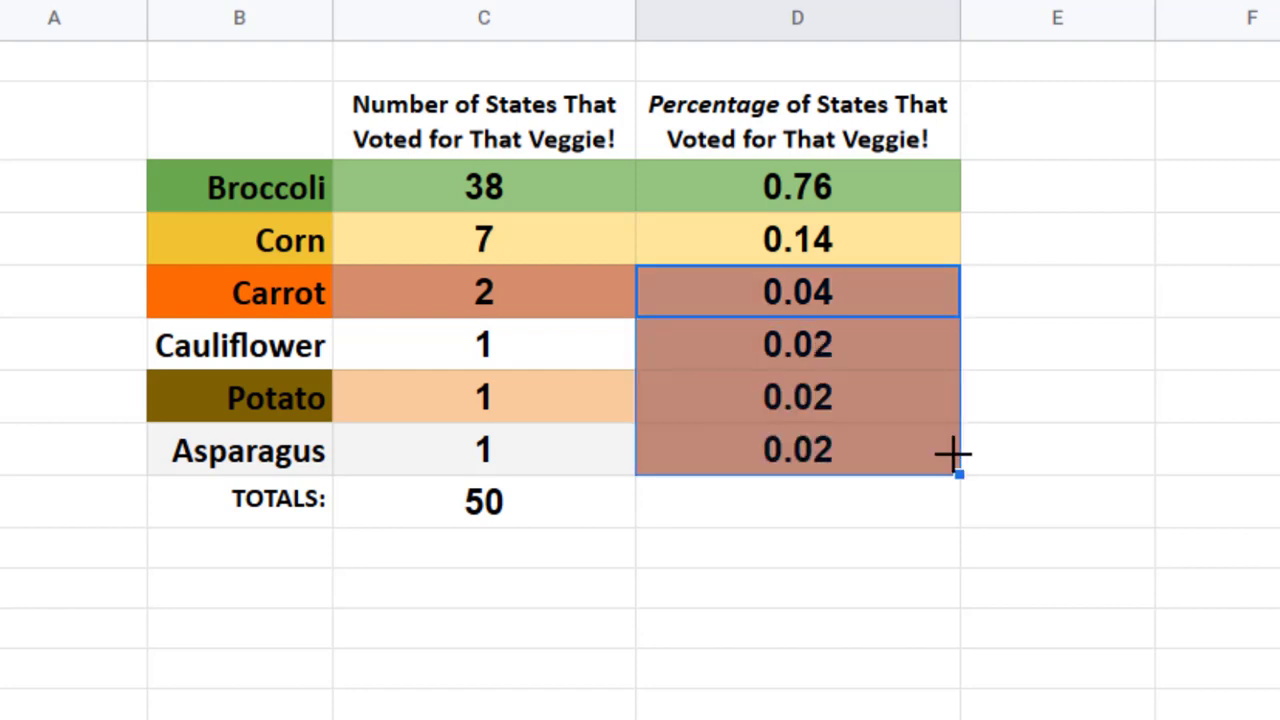
pyautogui.click(836, 352)
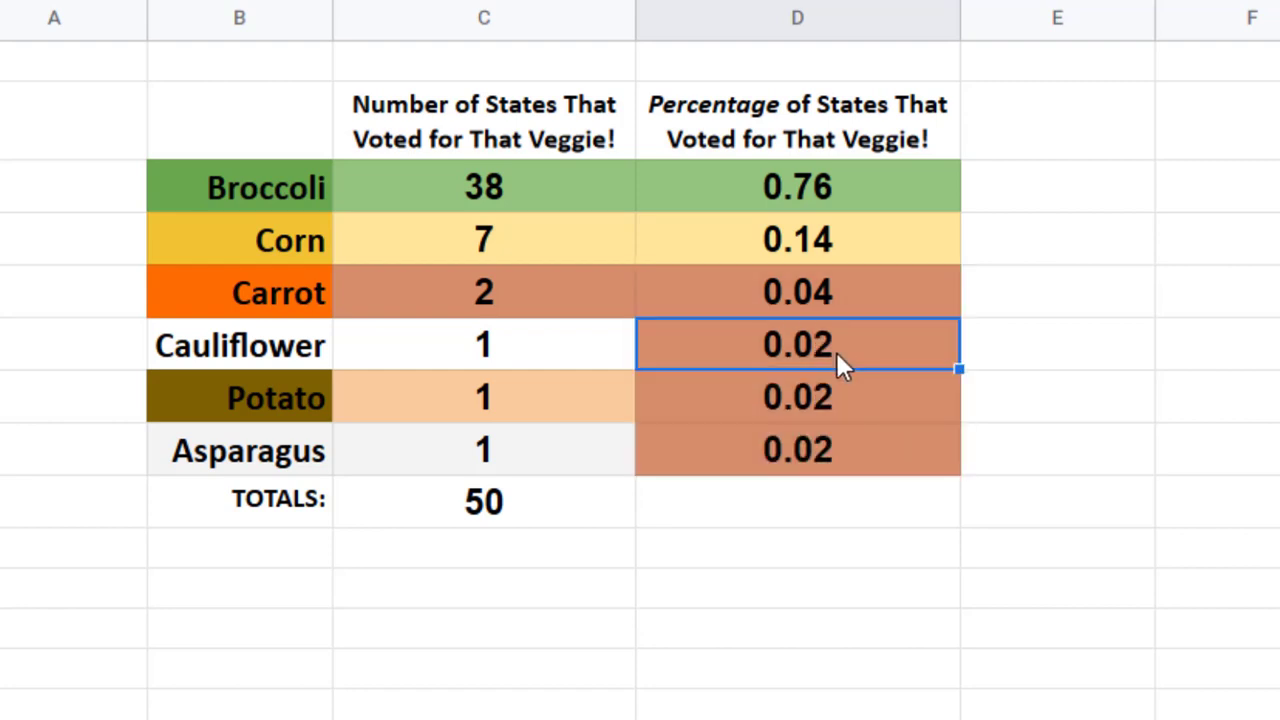
pyautogui.click(533, 352)
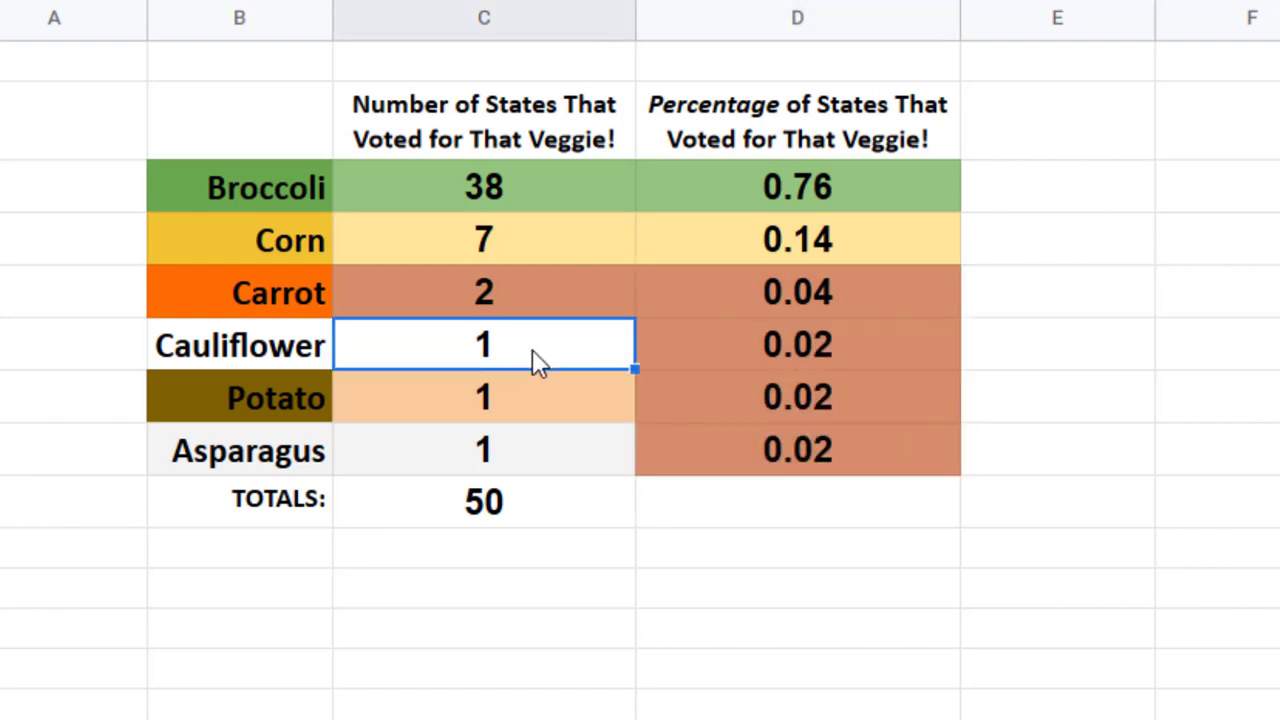
pyautogui.click(741, 346)
pyautogui.click(788, 290)
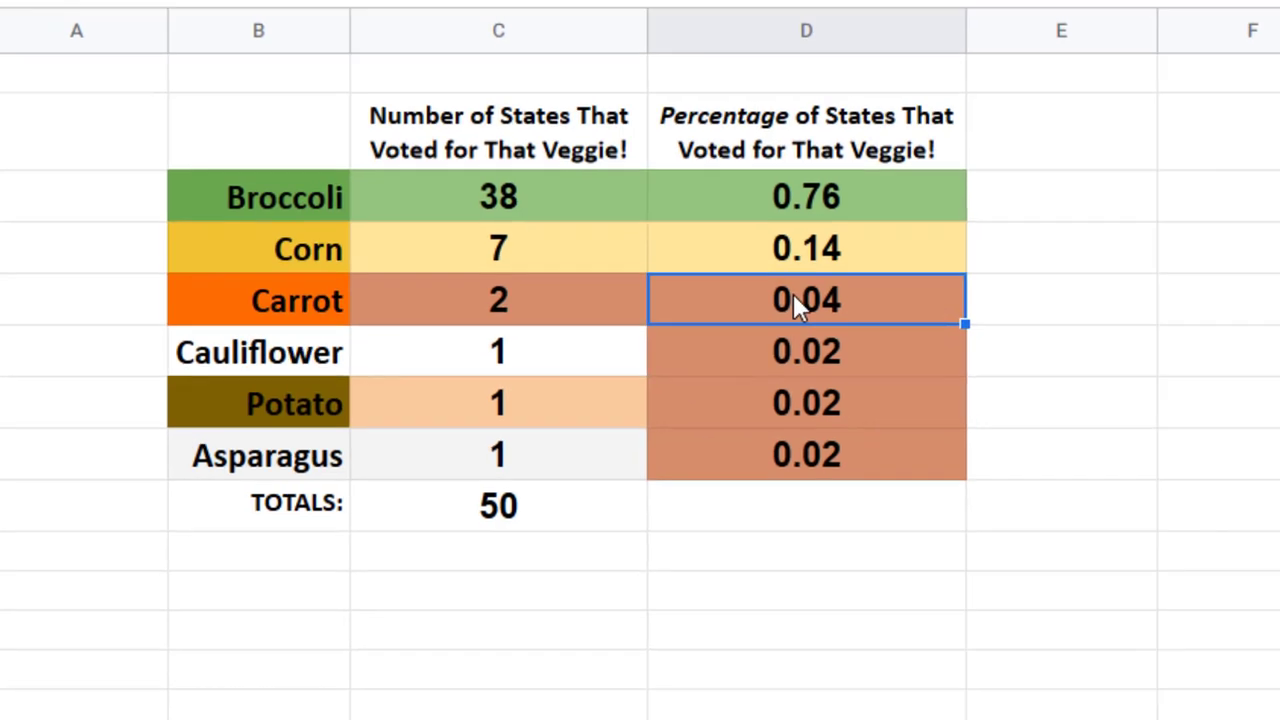
# Check the filled formulas in the Cauliflower, Potato and Asparagus percentage cells and undo the fill.
pyautogui.click(820, 350)
pyautogui.click(788, 402)
pyautogui.doubleClick(148, 71)
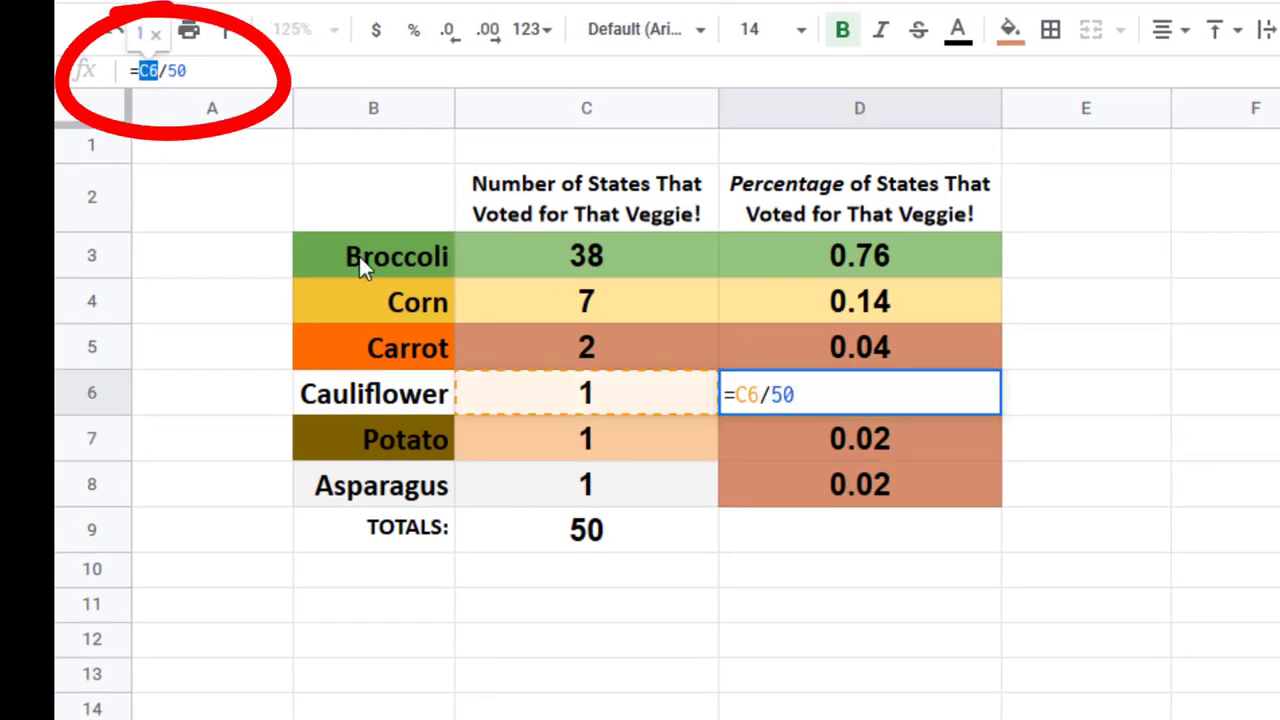
pyautogui.click(800, 450)
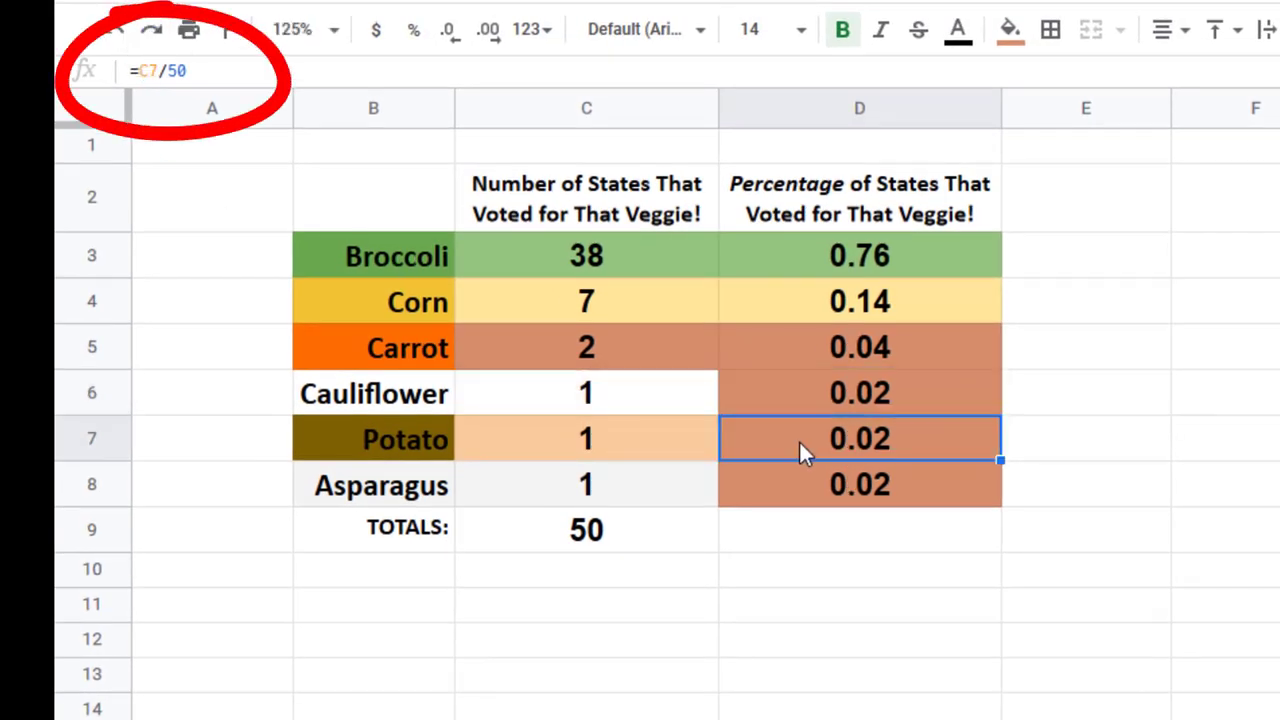
pyautogui.click(820, 480)
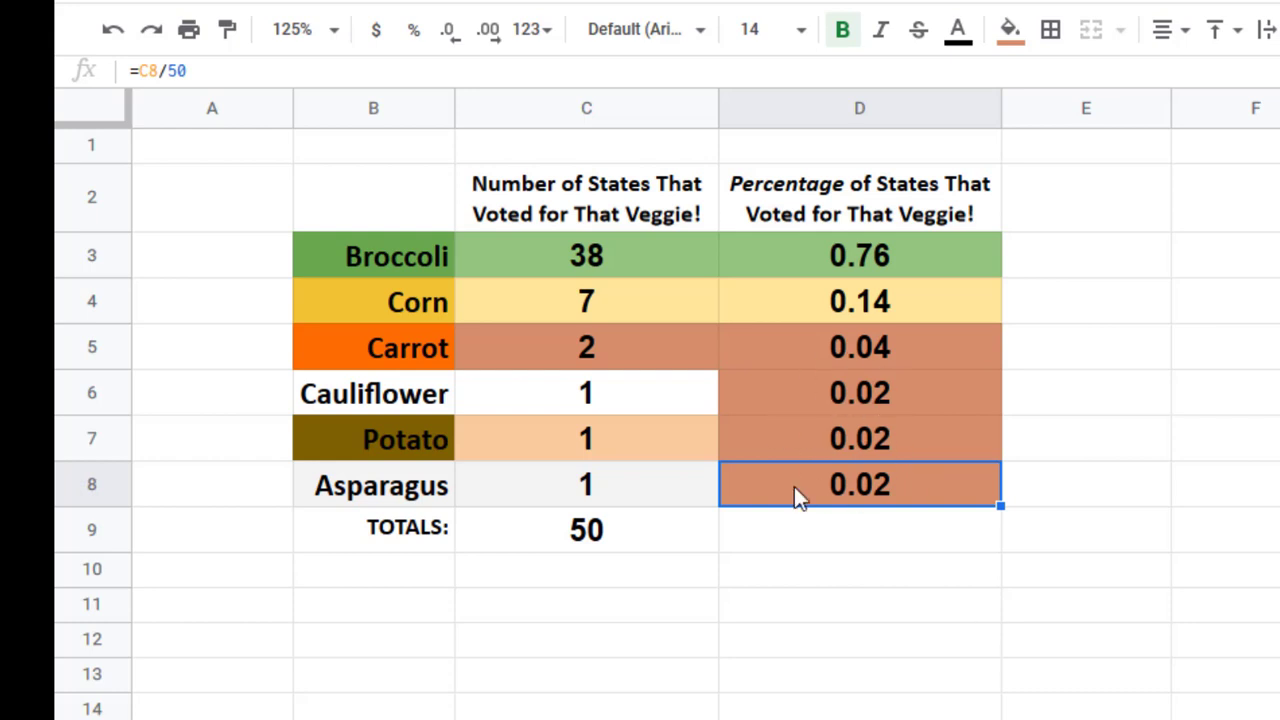
pyautogui.hotkey('ctrl', 'z')
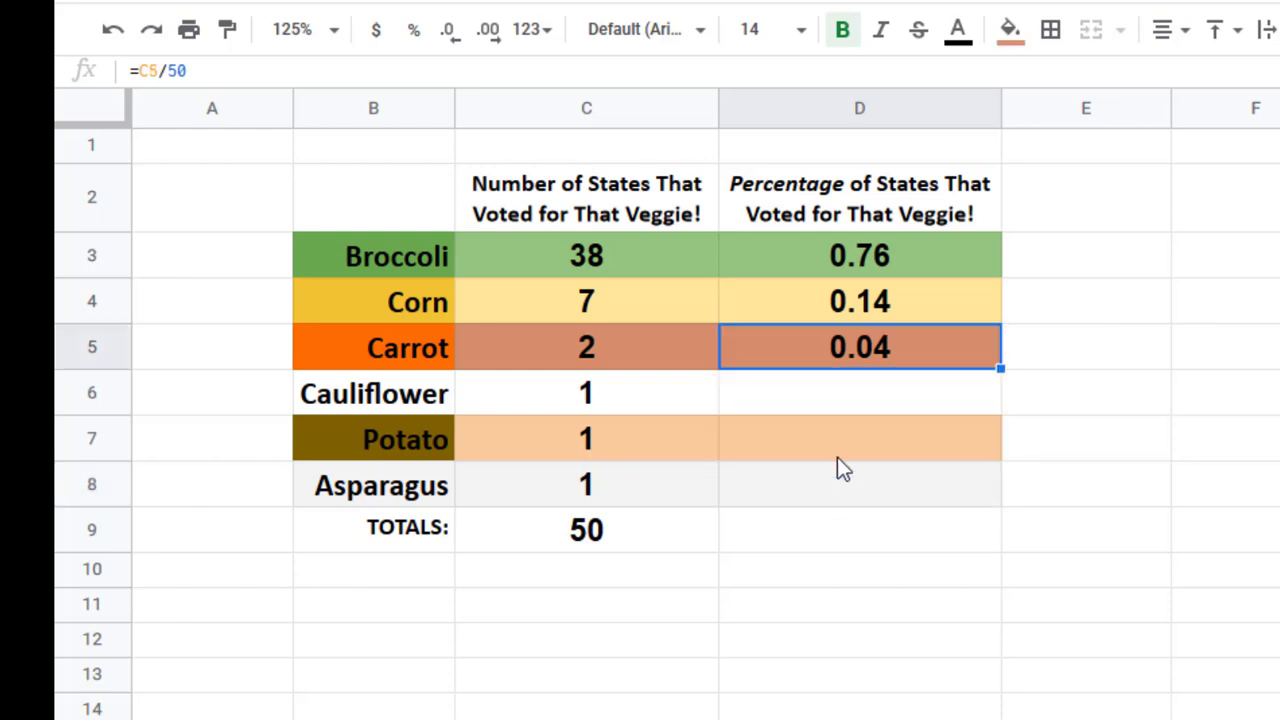
# Calculate Cauliflower's share in the percentage column with the formula =C6/50.
pyautogui.click(841, 392)
pyautogui.write('=')
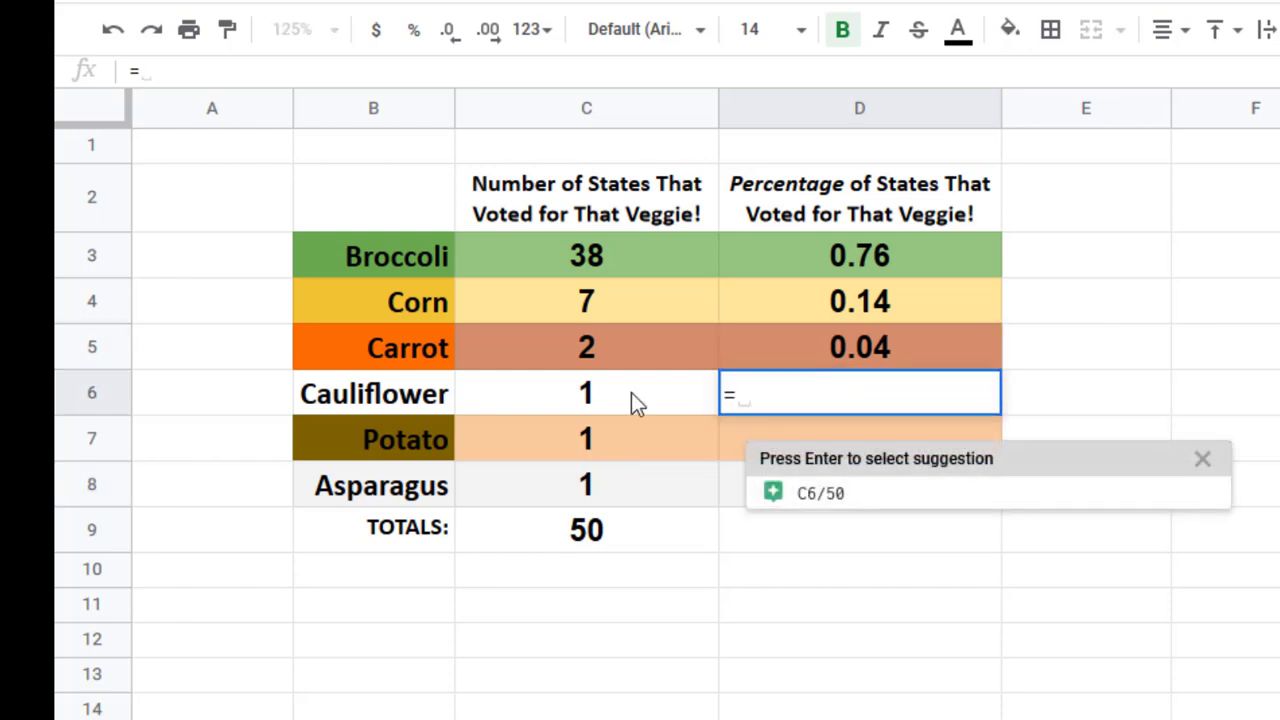
pyautogui.click(633, 394)
pyautogui.write('/50')
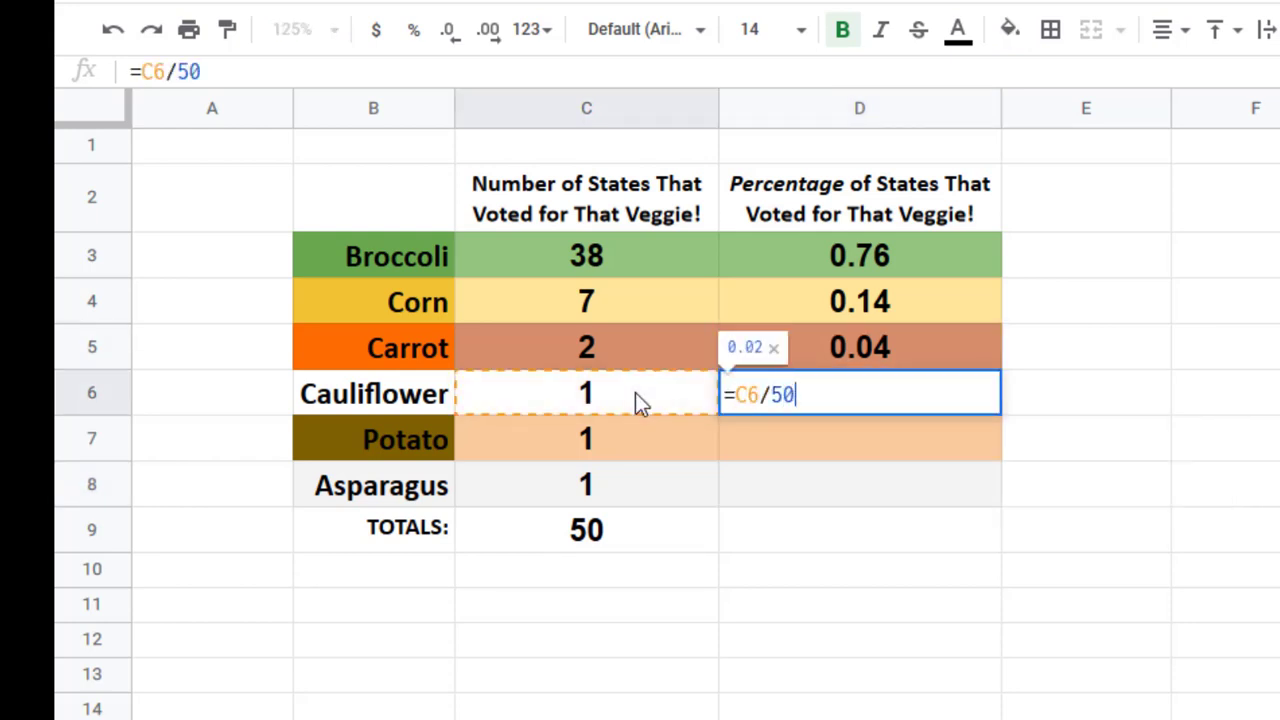
pyautogui.press('Return')
# Calculate Potato's share in the percentage column with the formula =C7/50.
pyautogui.write('=')
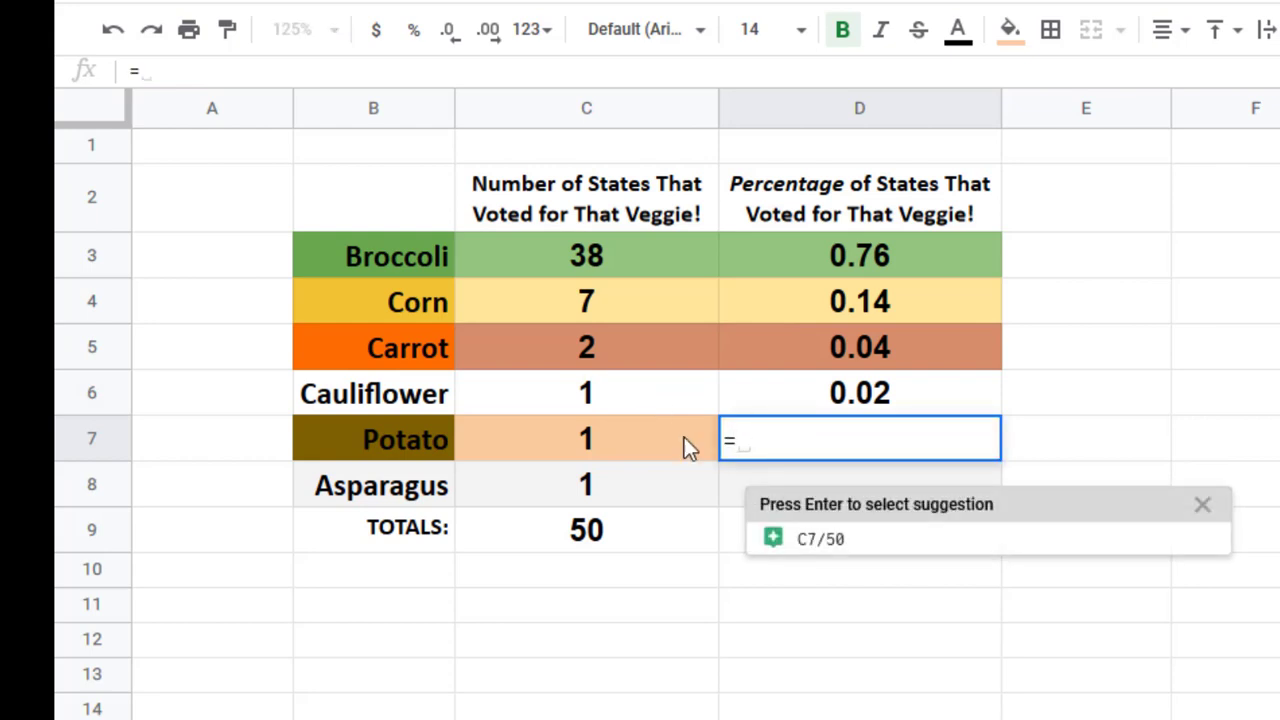
pyautogui.click(660, 445)
pyautogui.write('/50')
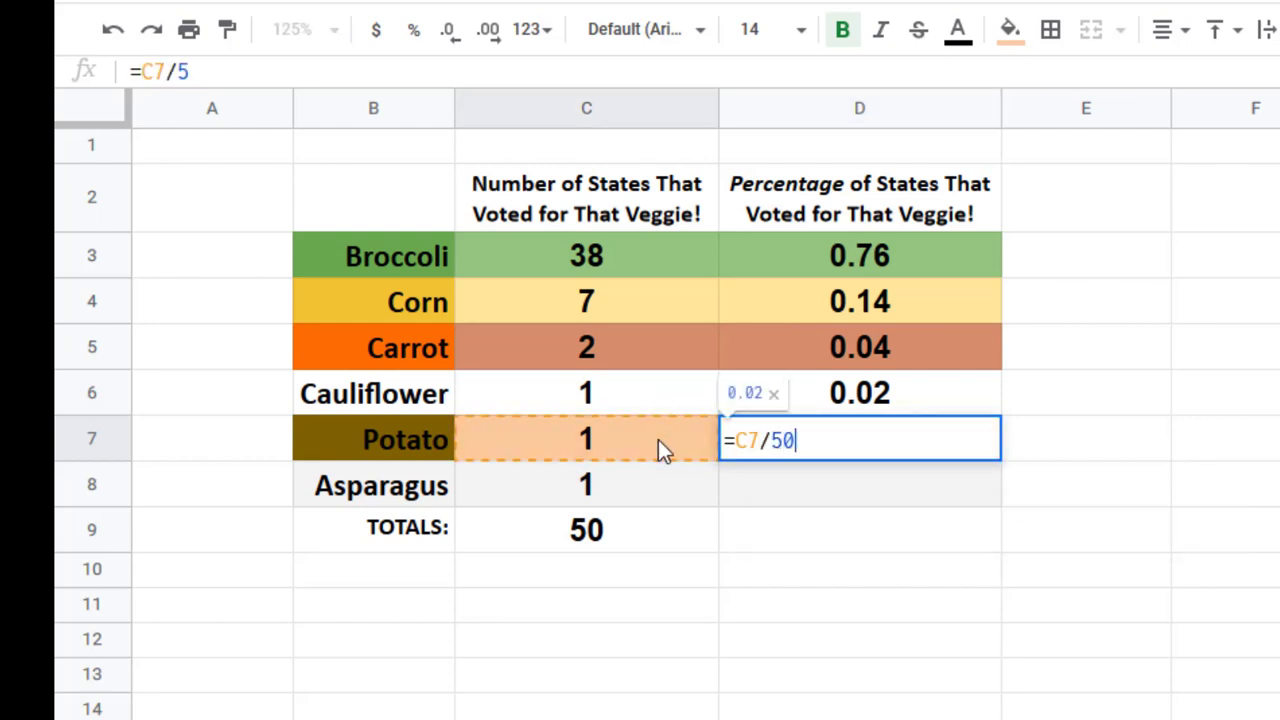
pyautogui.press('Return')
# Calculate Asparagus's share in the percentage column with the formula =C8/50.
pyautogui.write('=')
pyautogui.click(572, 489)
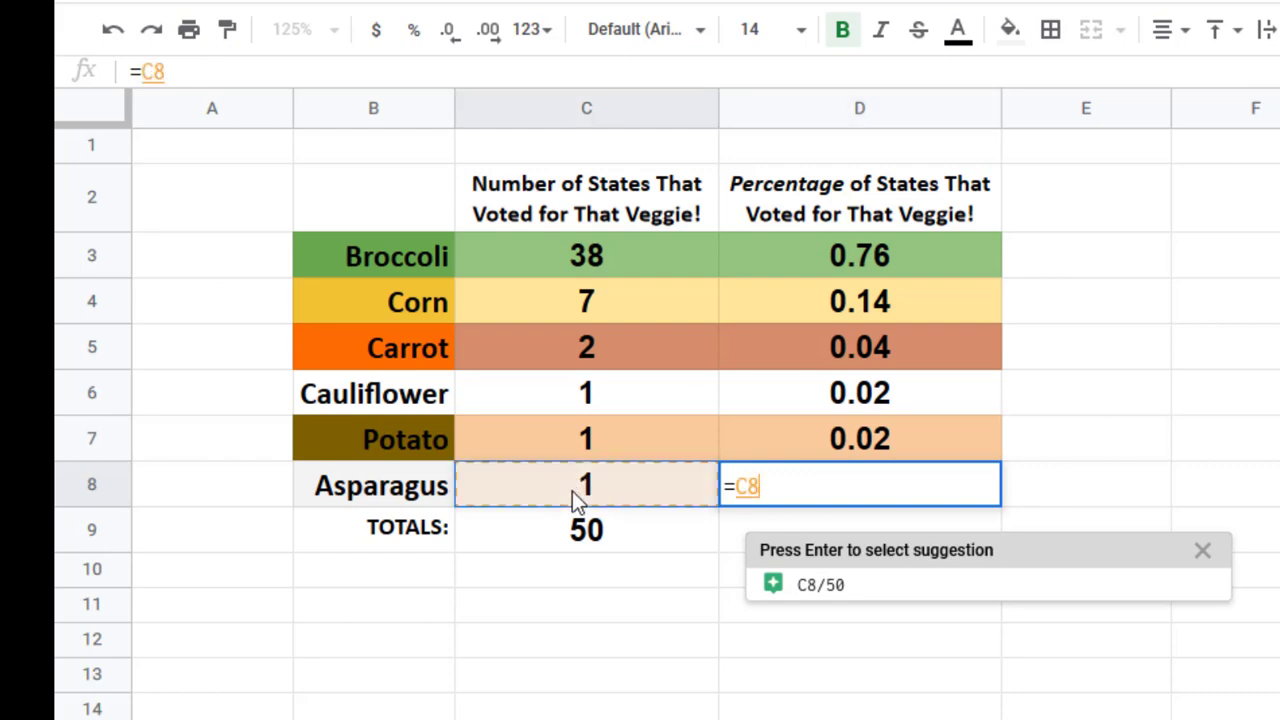
pyautogui.write('/50')
pyautogui.press('Return')
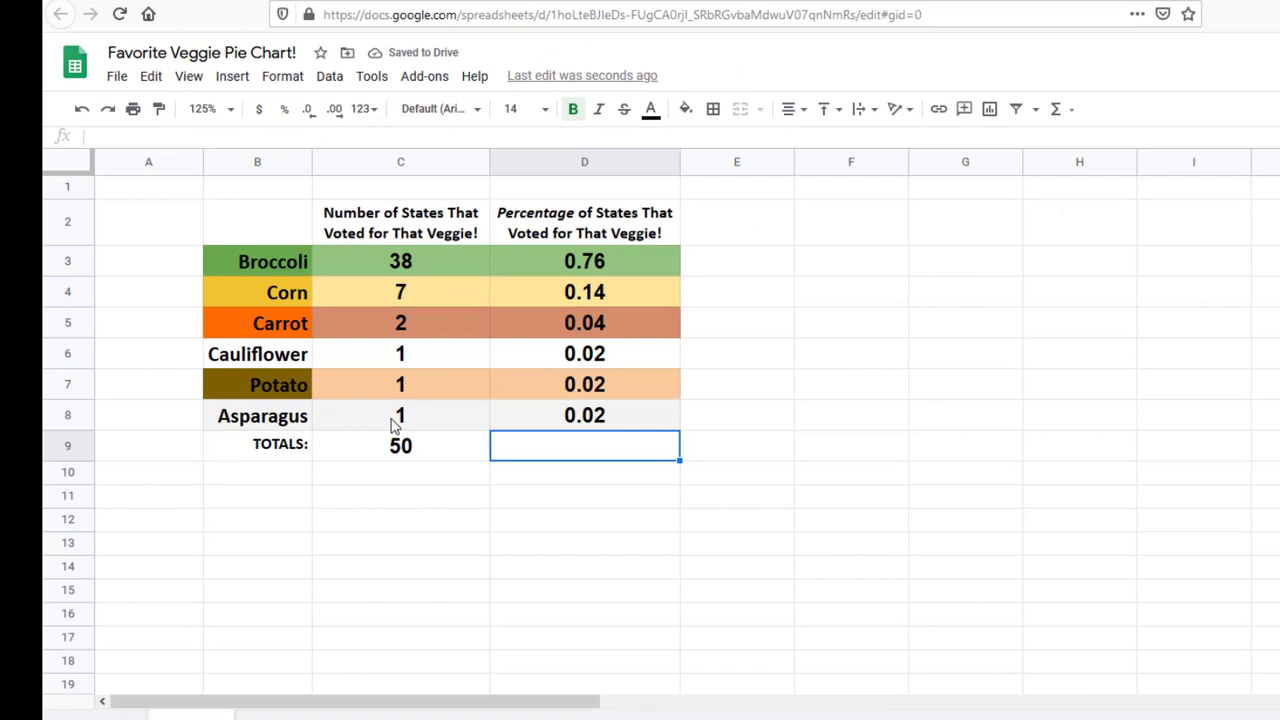
# Insert a chart from the vegetable names and their state counts in B3:C8.
pyautogui.click(570, 161)
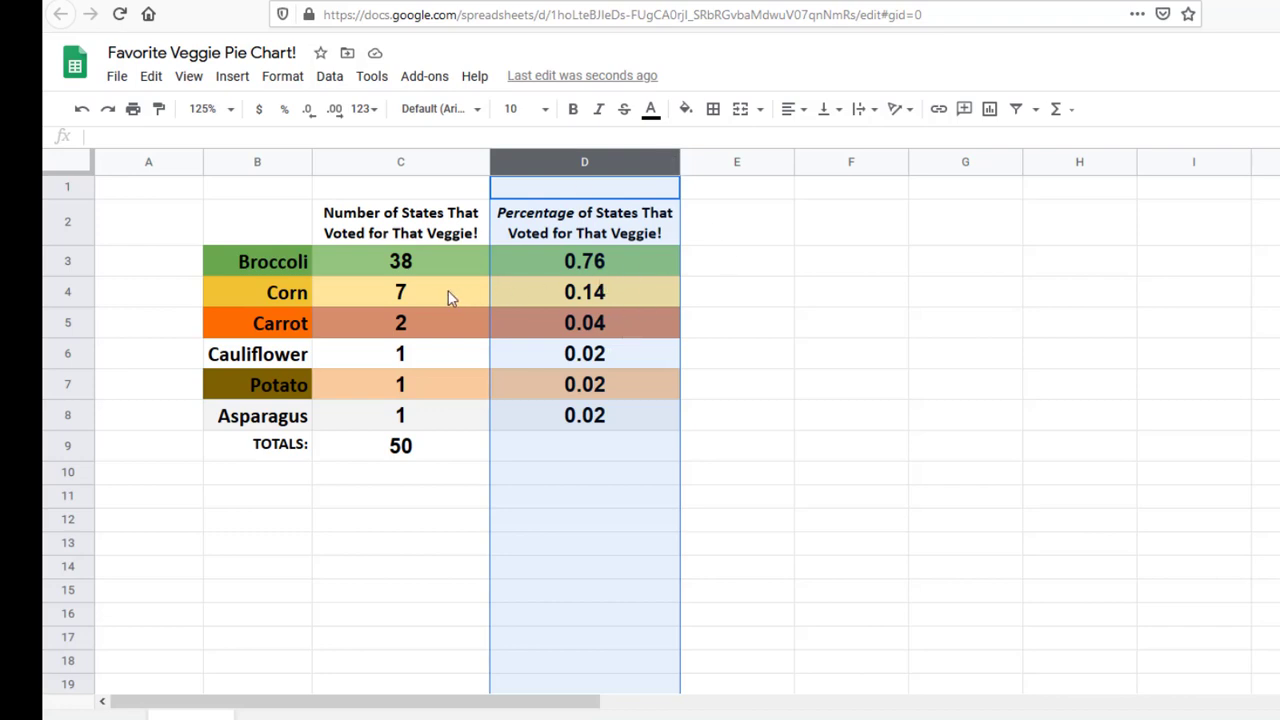
pyautogui.click(225, 259)
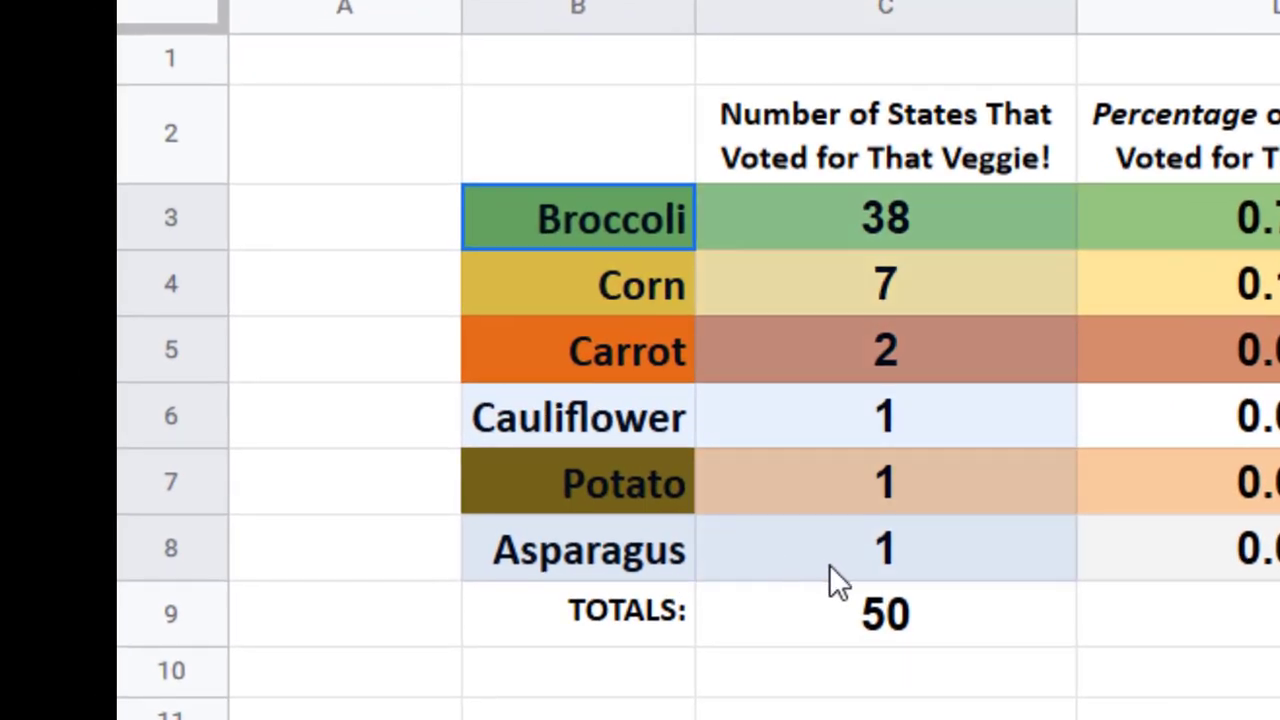
pyautogui.keyDown('shift'); pyautogui.click(803, 558); pyautogui.keyUp('shift')
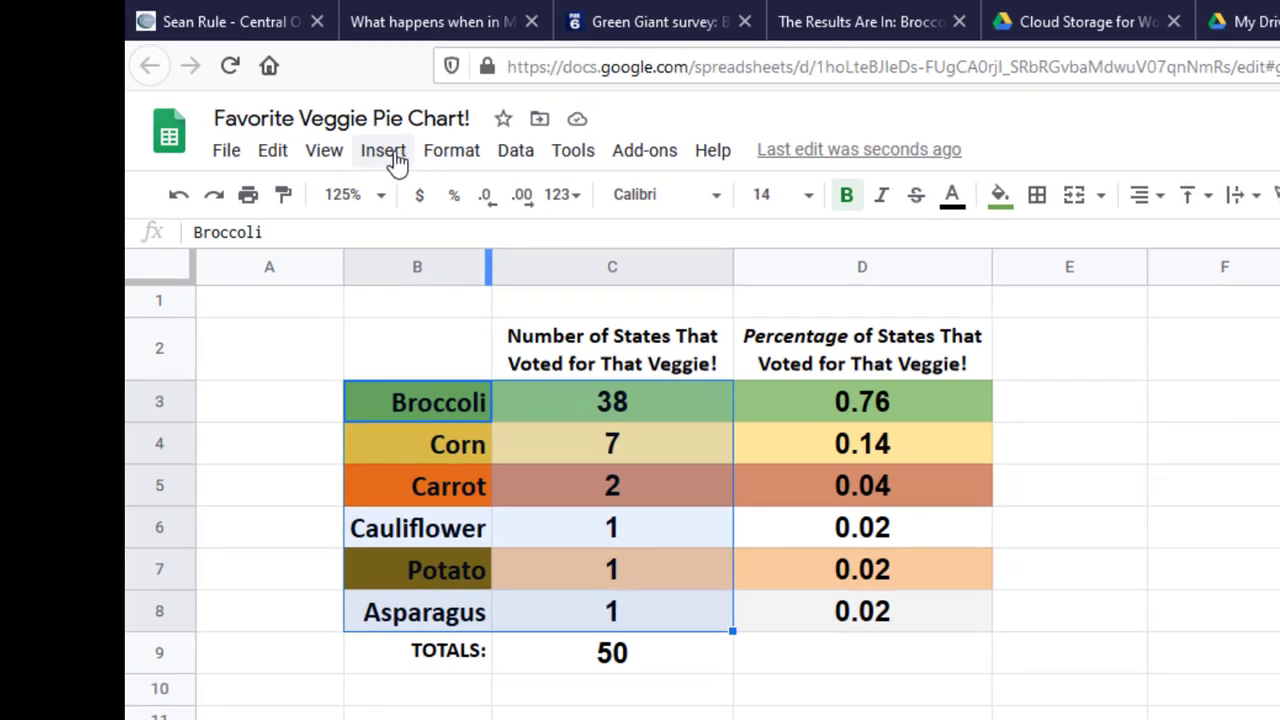
pyautogui.click(394, 157)
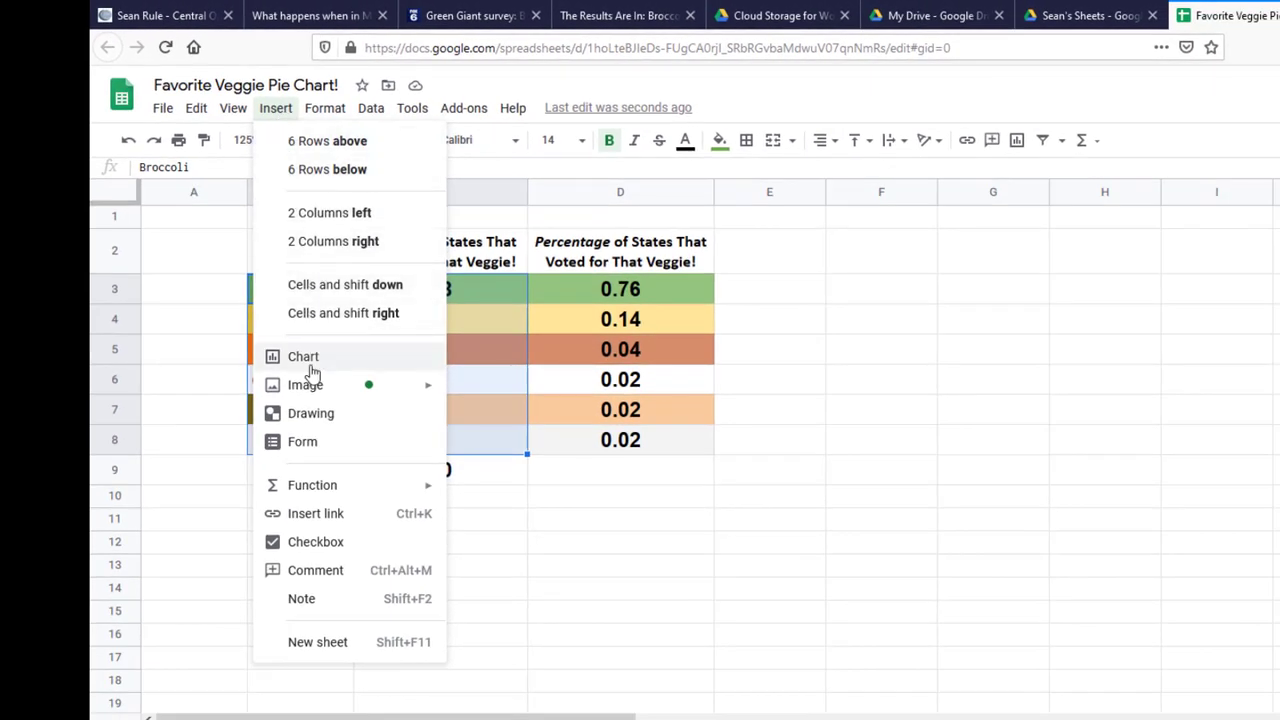
pyautogui.click(305, 362)
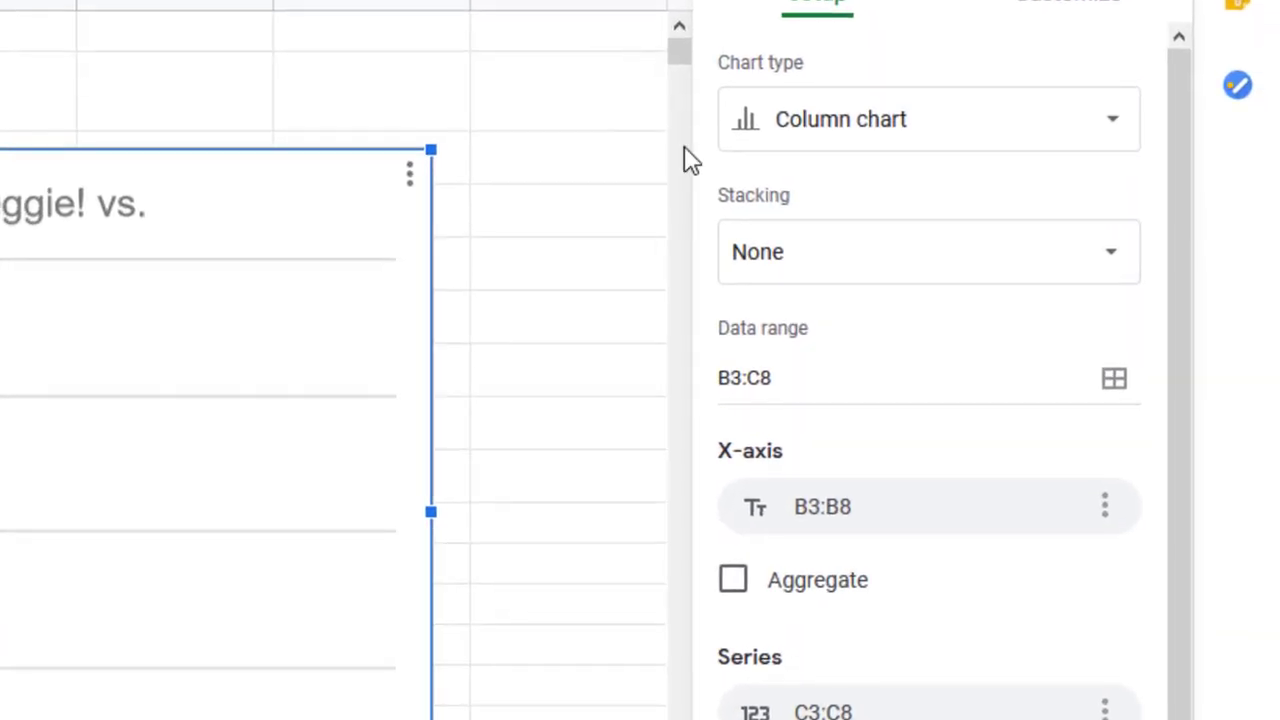
# Change the column chart to a standard pie chart and widen the chart on the sheet.
pyautogui.click(846, 143)
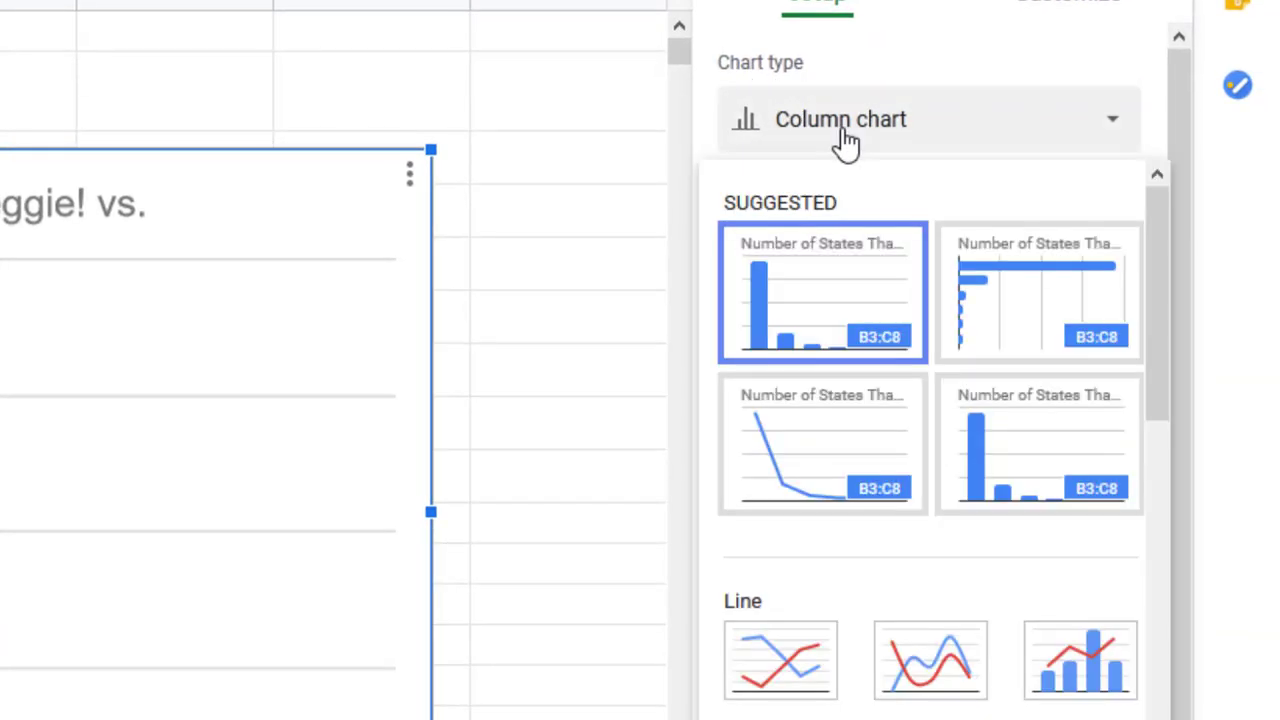
pyautogui.scroll(-6, 871, 286)
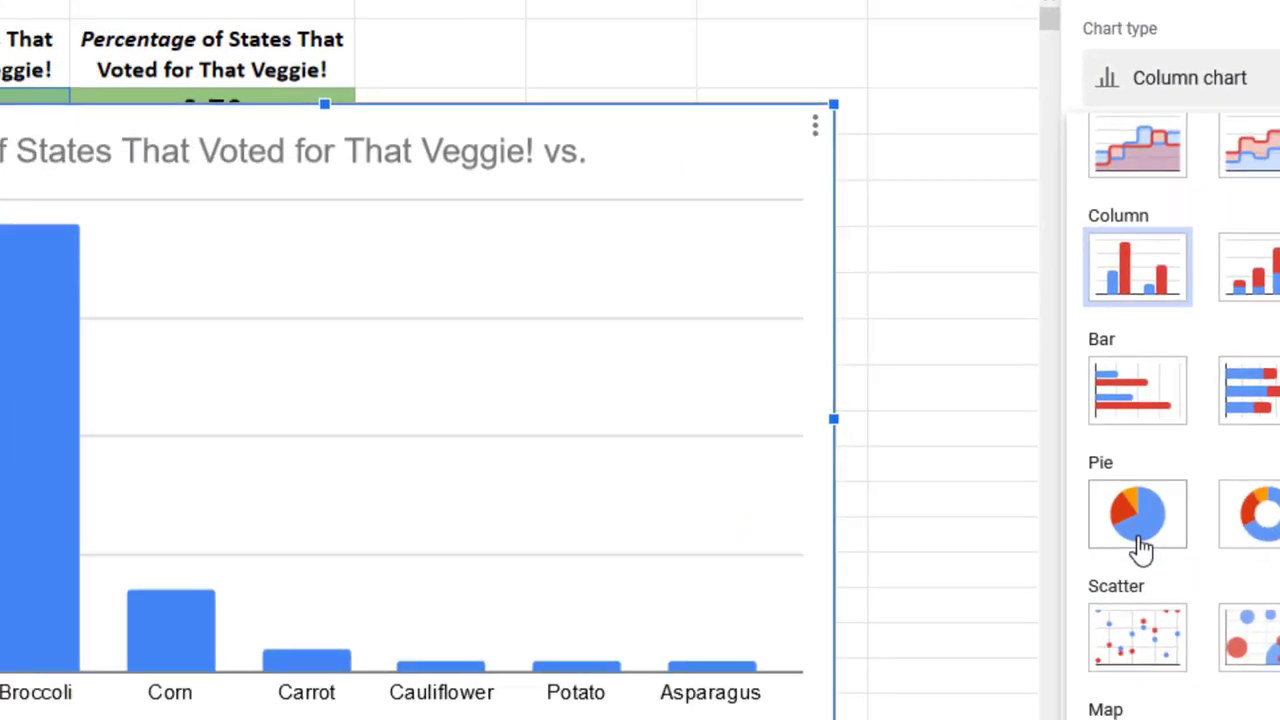
pyautogui.click(1140, 540)
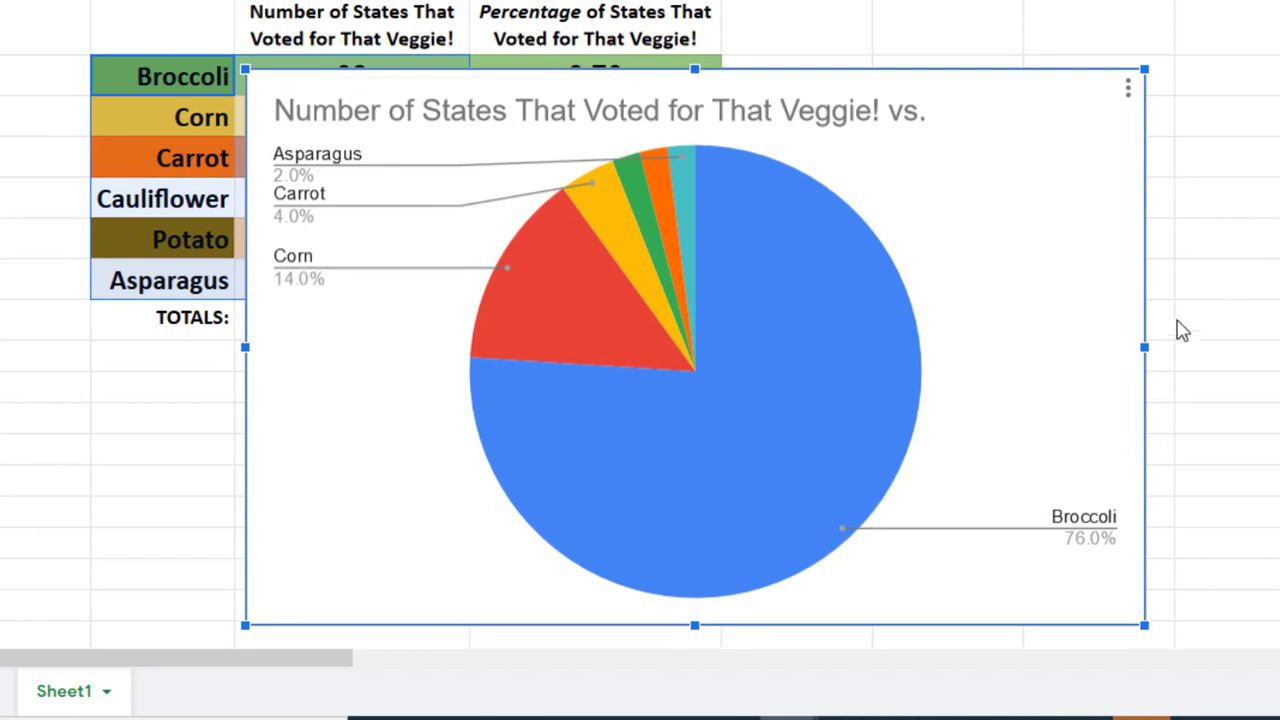
pyautogui.moveTo(1145, 346); pyautogui.dragTo(1279, 345)
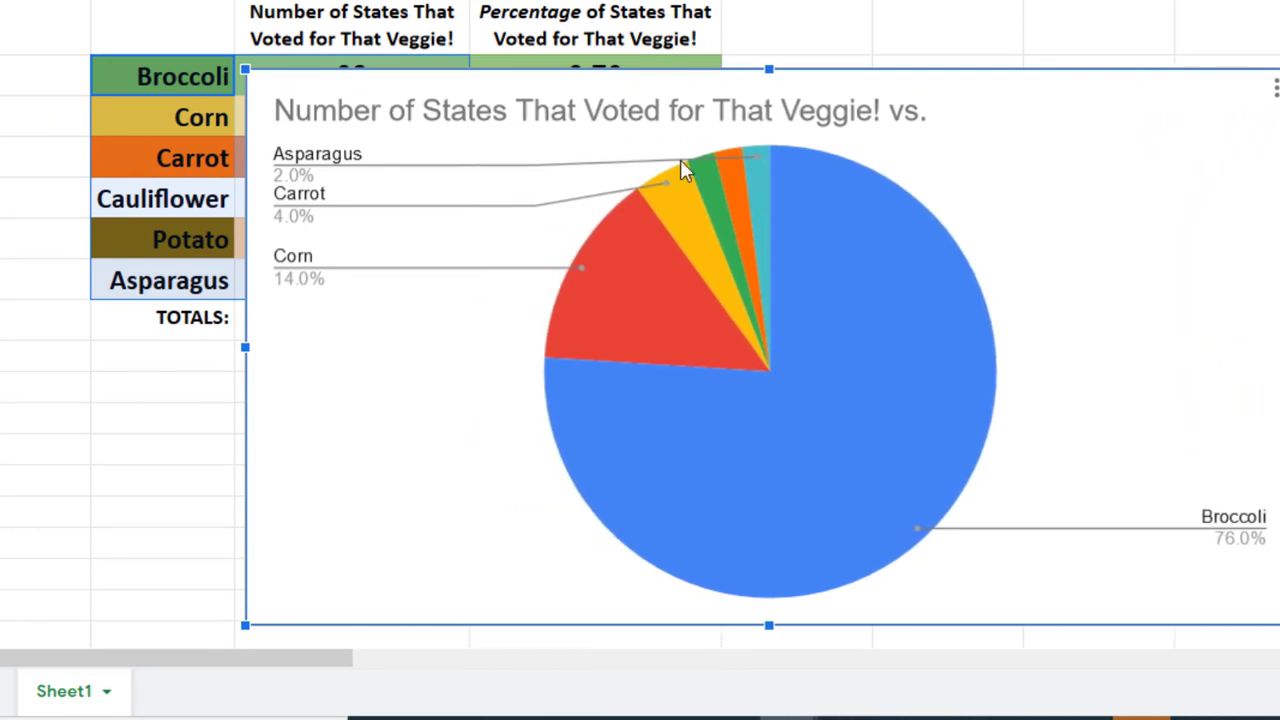
# Remove the trailing "vs." from the chart title so it reads "Number of States That Voted for That Veggie!".
pyautogui.click(500, 129)
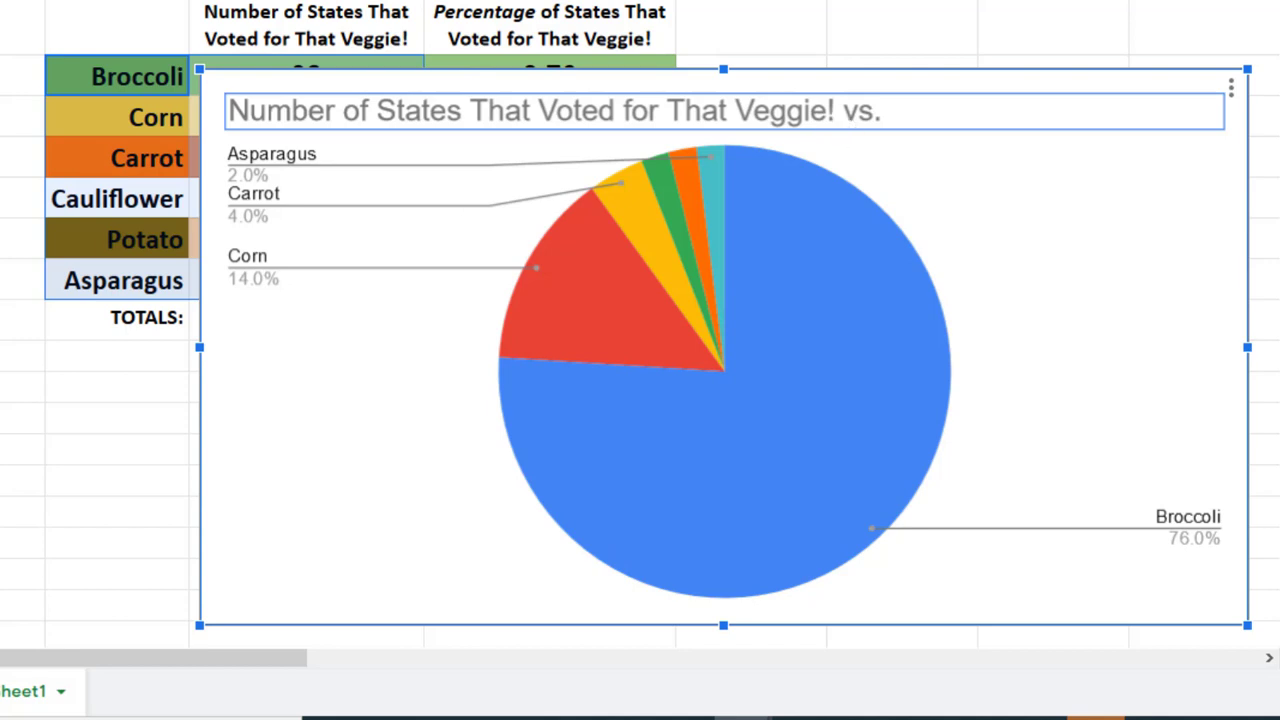
pyautogui.doubleClick(834, 120)
pyautogui.click(878, 112)
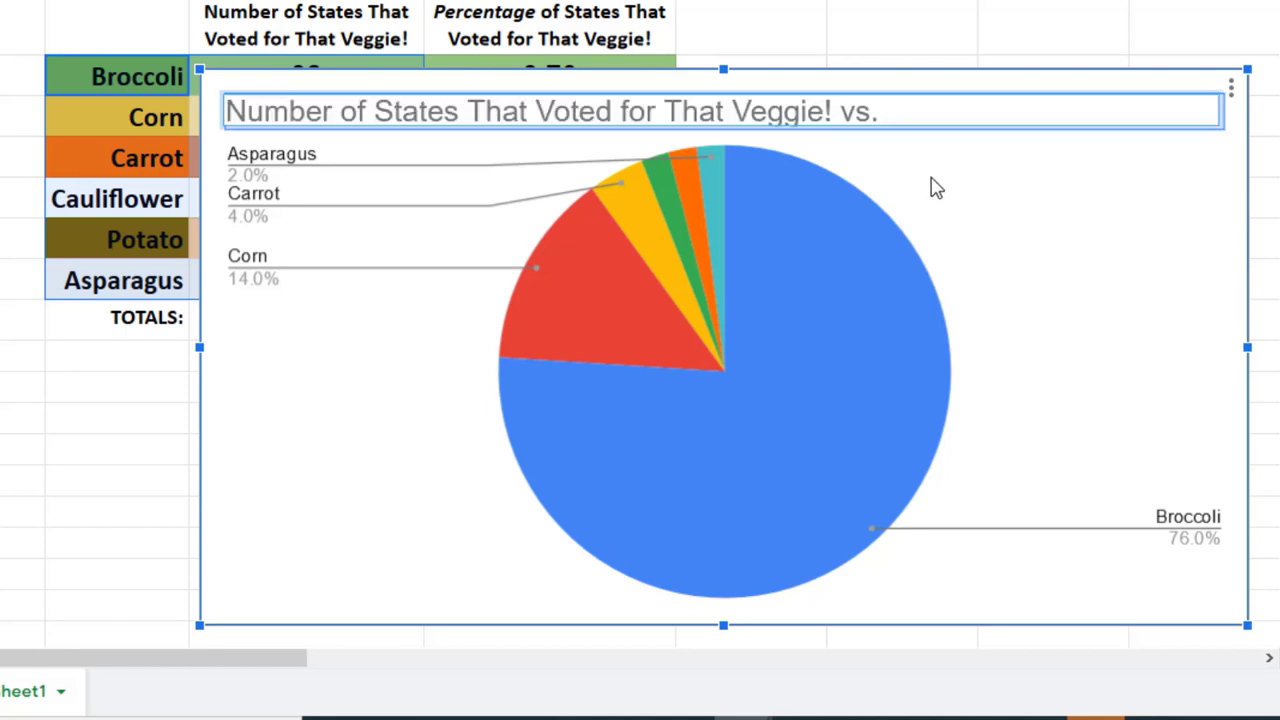
pyautogui.press('BackSpace')
pyautogui.press('BackSpace')
pyautogui.press('BackSpace')
pyautogui.press('BackSpace')
pyautogui.press('Return')
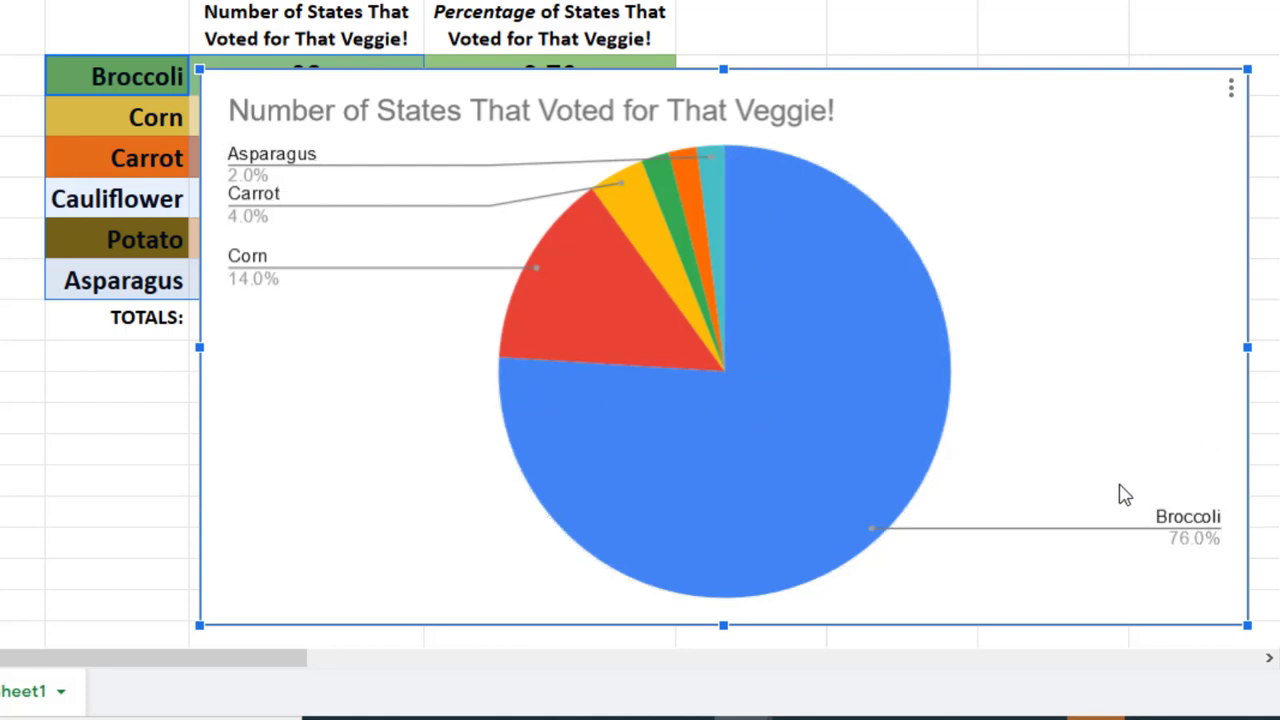
# Recolor the Broccoli slice of the pie chart with the theme green.
pyautogui.doubleClick(755, 500)
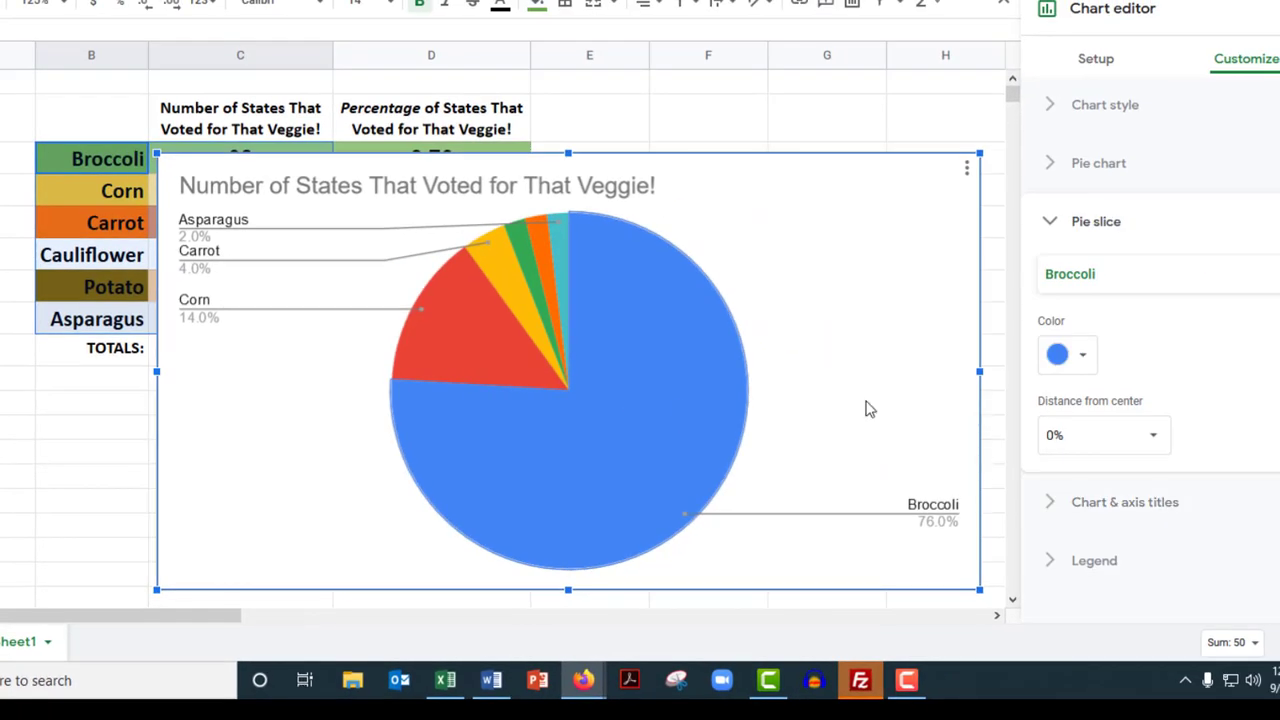
pyautogui.click(1080, 358)
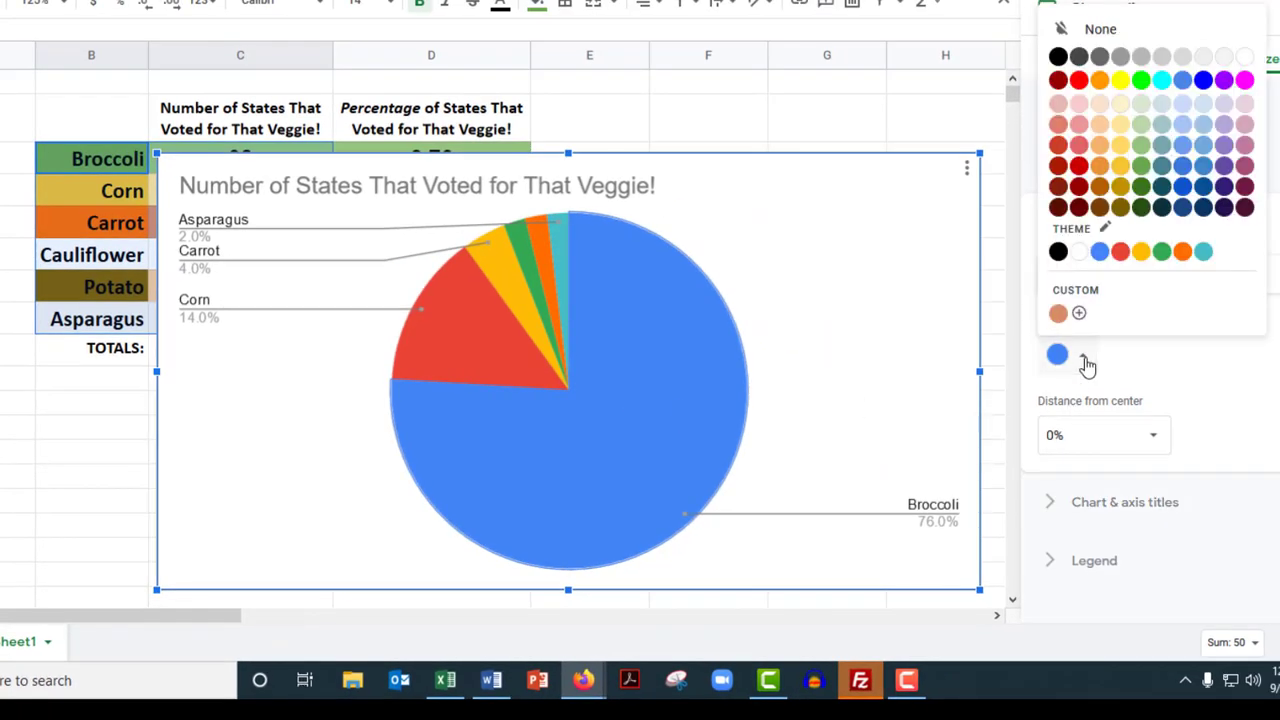
pyautogui.click(1162, 252)
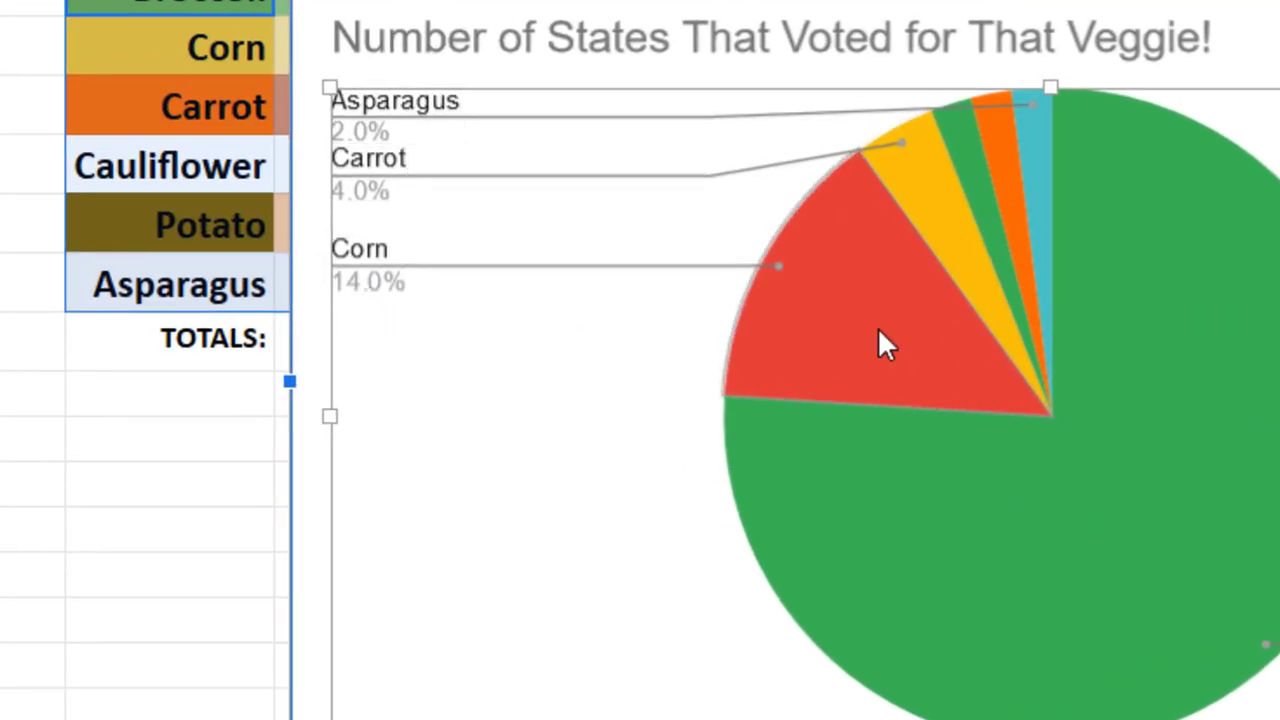
# Recolor the Corn slice of the pie chart light yellow.
pyautogui.click(880, 335)
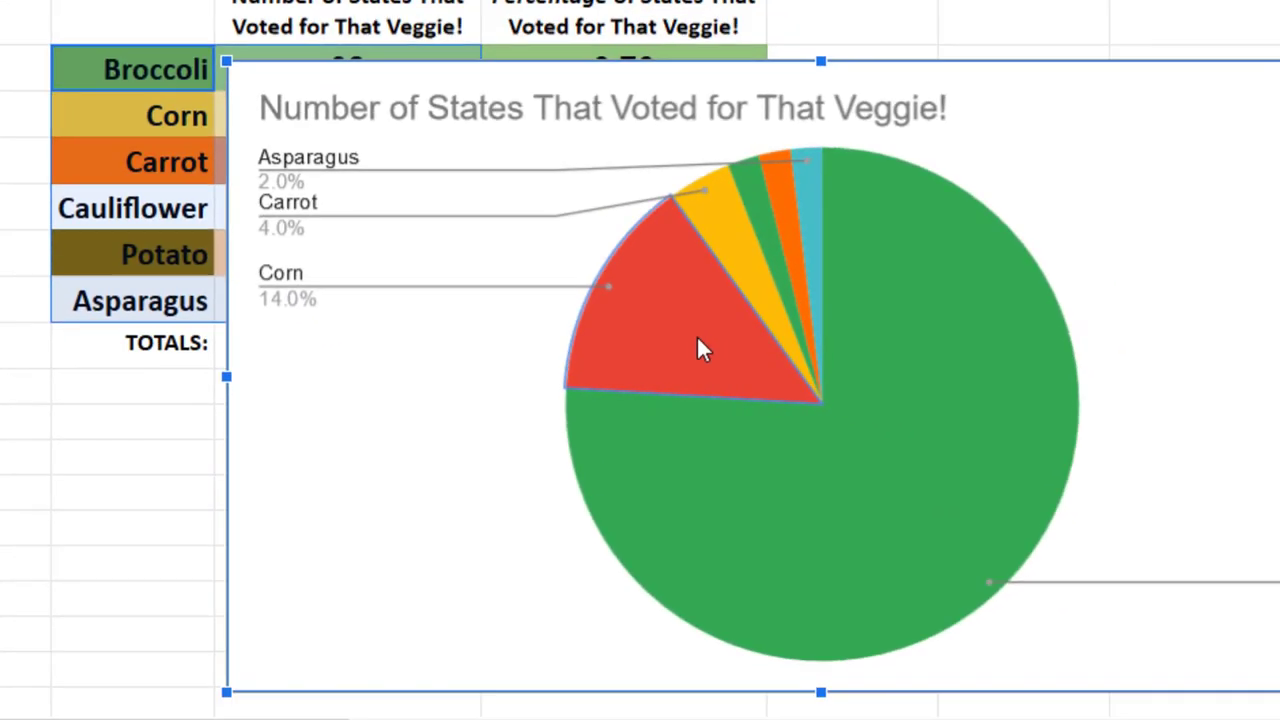
pyautogui.click(1128, 356)
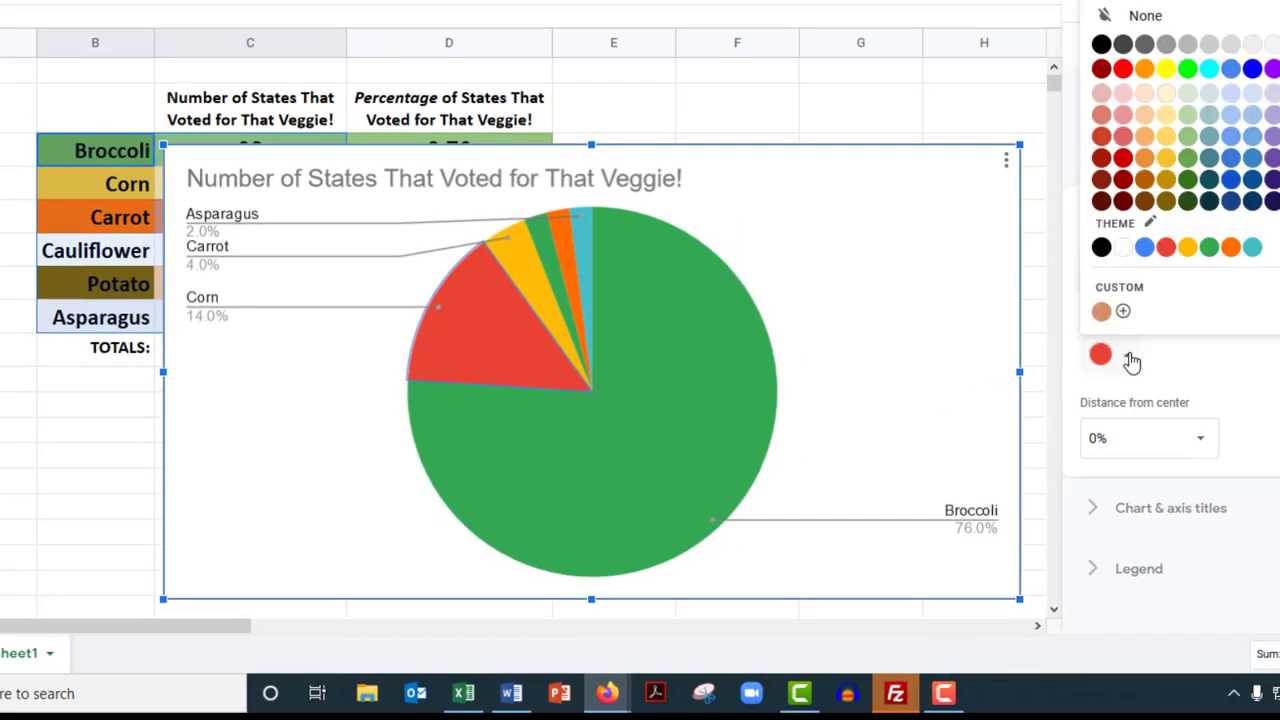
pyautogui.click(1166, 136)
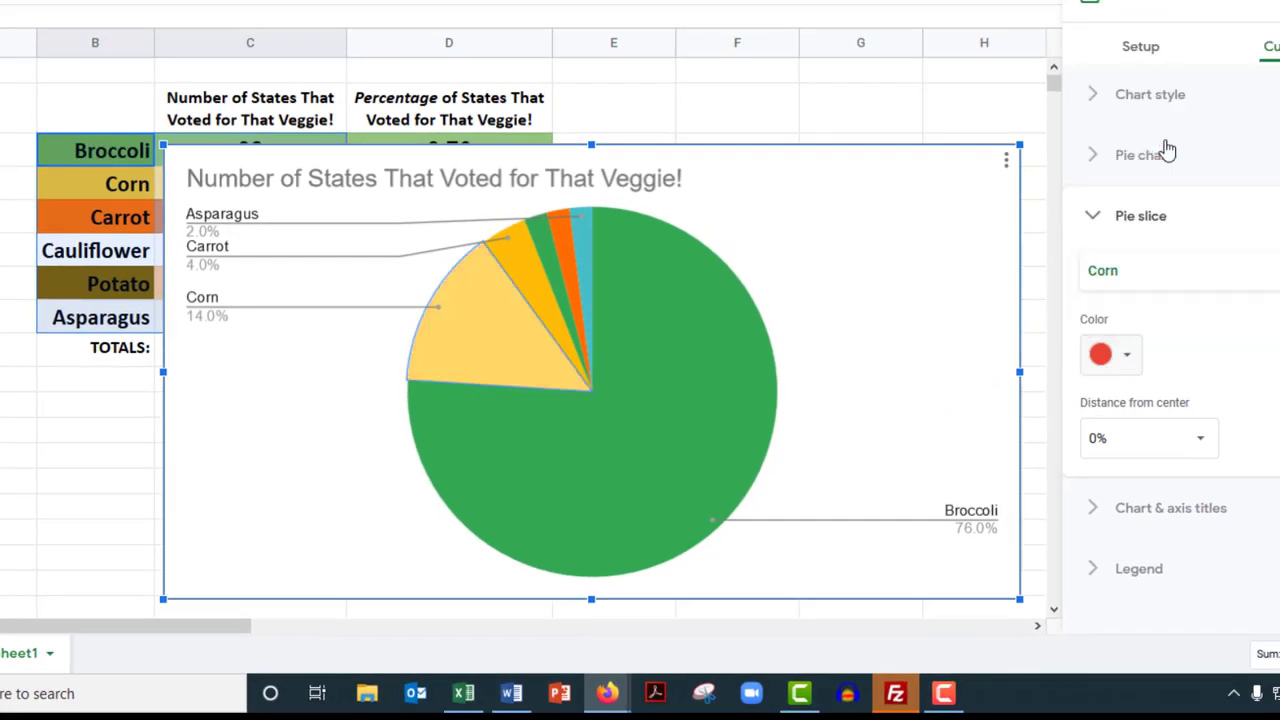
# Recolor the Carrot slice of the pie chart with the theme orange.
pyautogui.click(519, 269)
pyautogui.click(1126, 355)
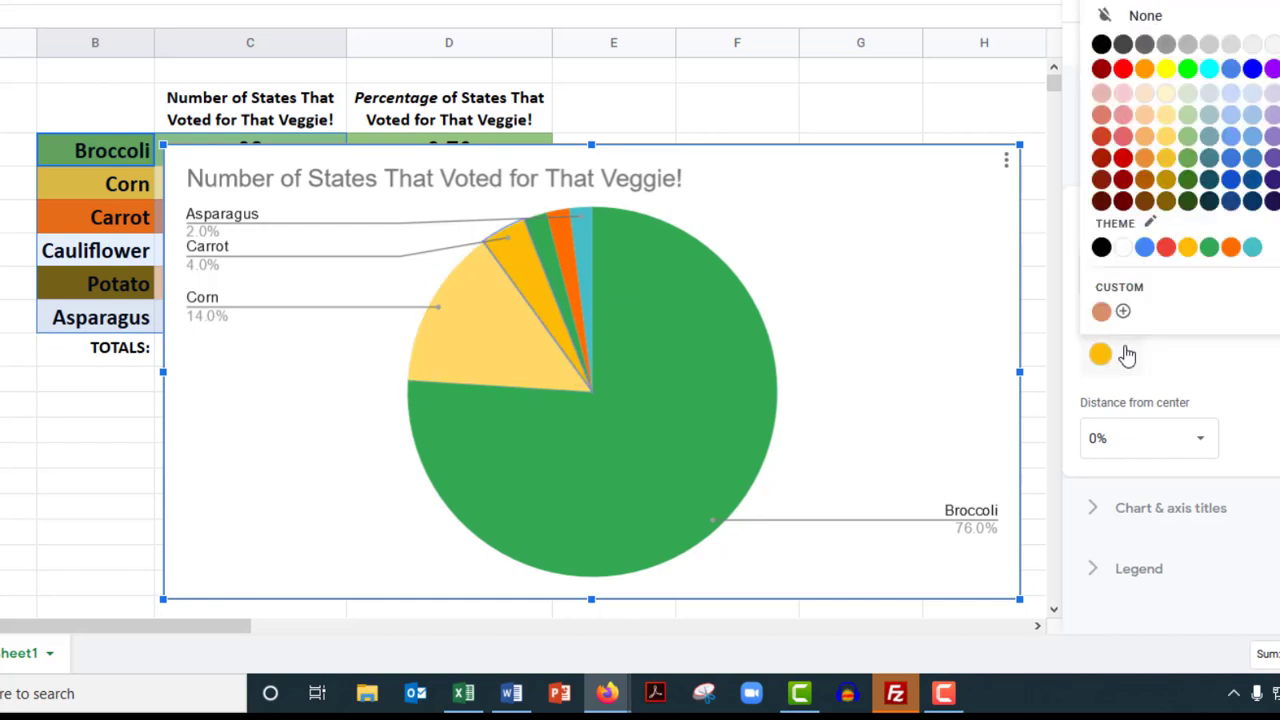
pyautogui.click(1232, 250)
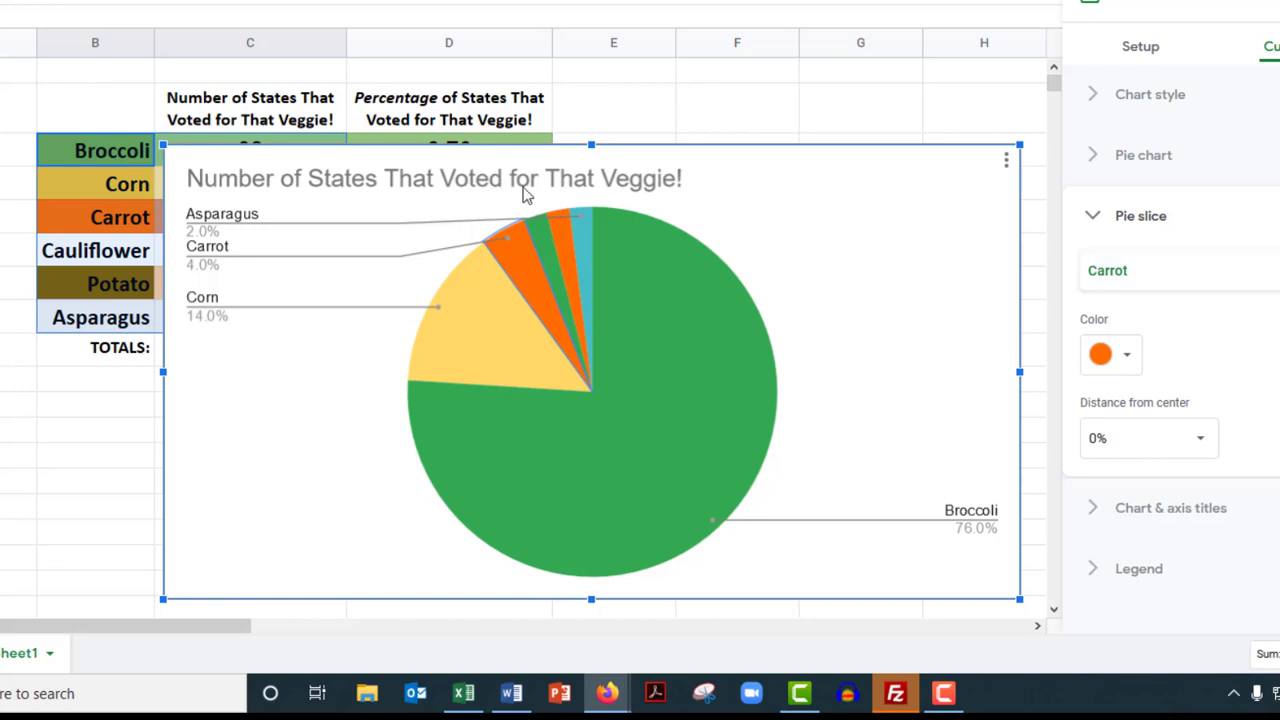
# Recolor the Cauliflower slice of the pie chart white.
pyautogui.click(545, 245)
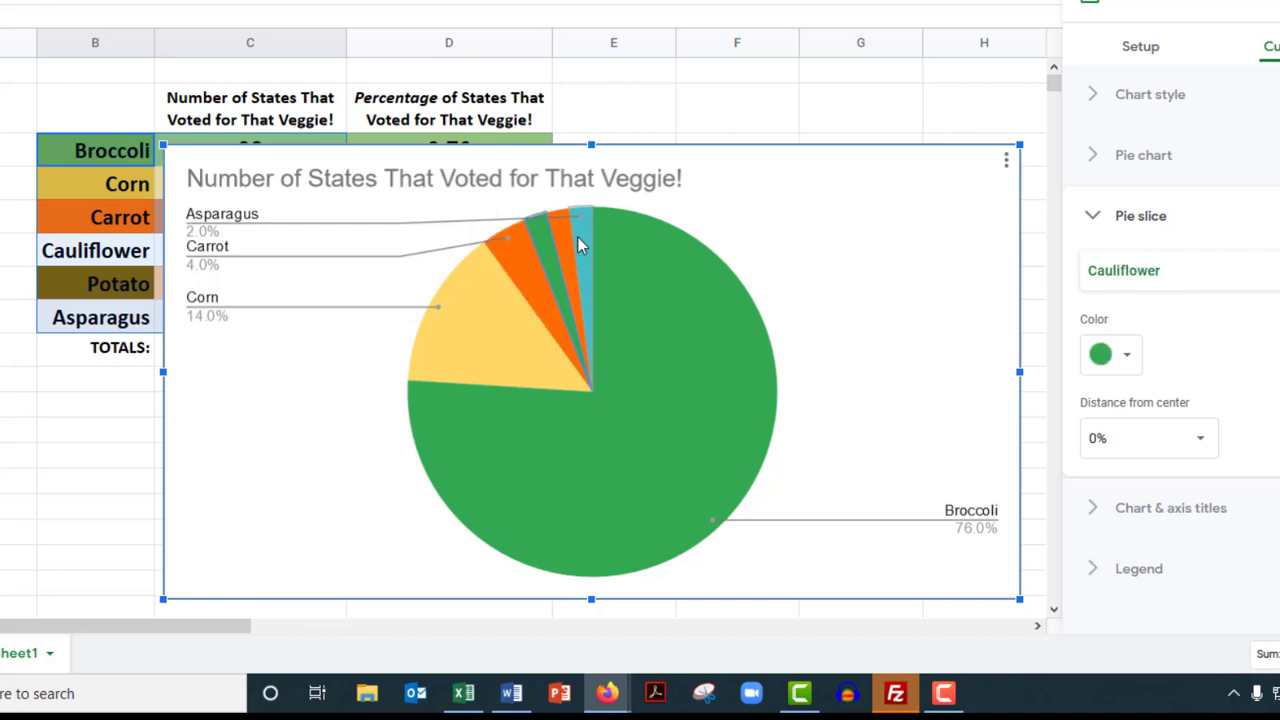
pyautogui.click(565, 247)
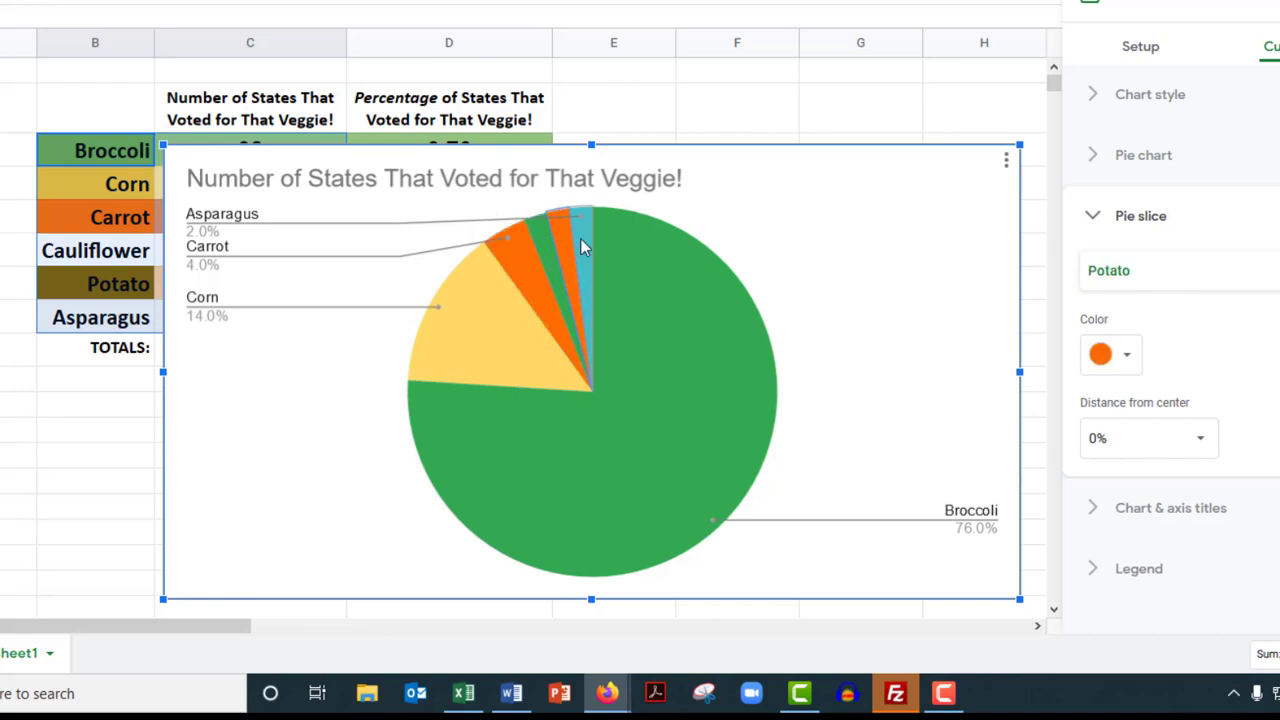
pyautogui.click(583, 246)
pyautogui.click(545, 255)
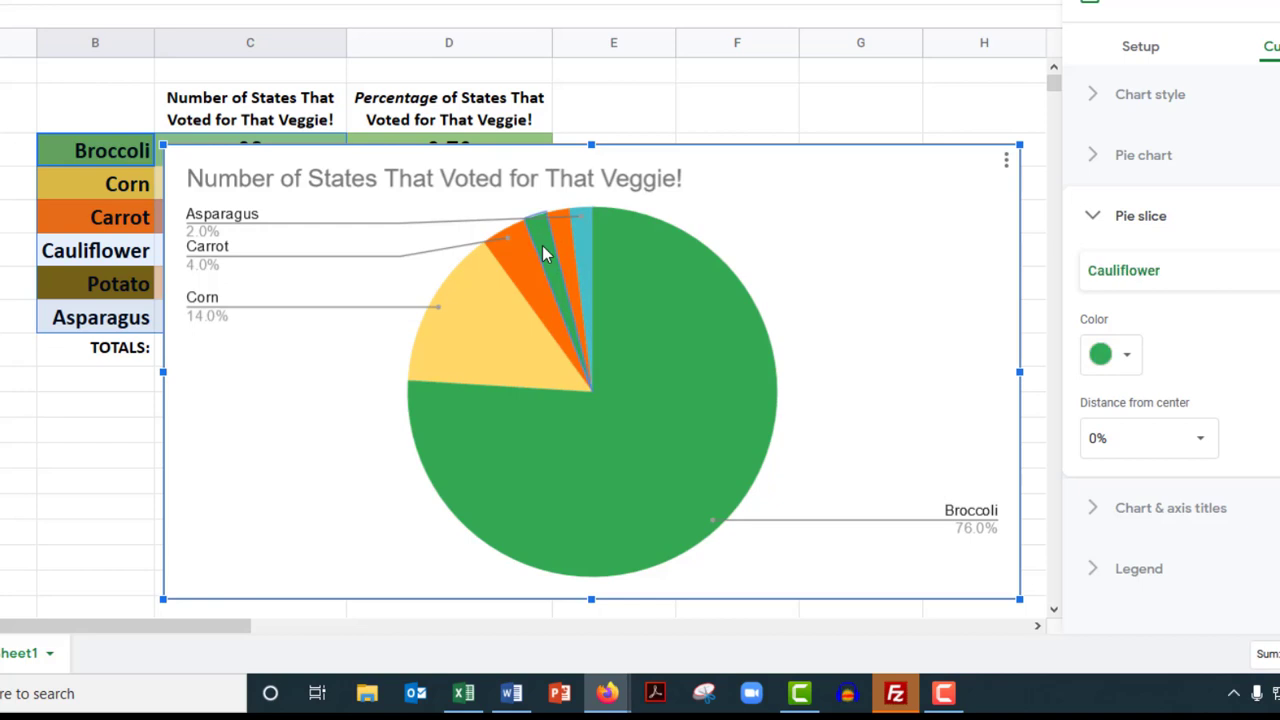
pyautogui.click(1141, 278)
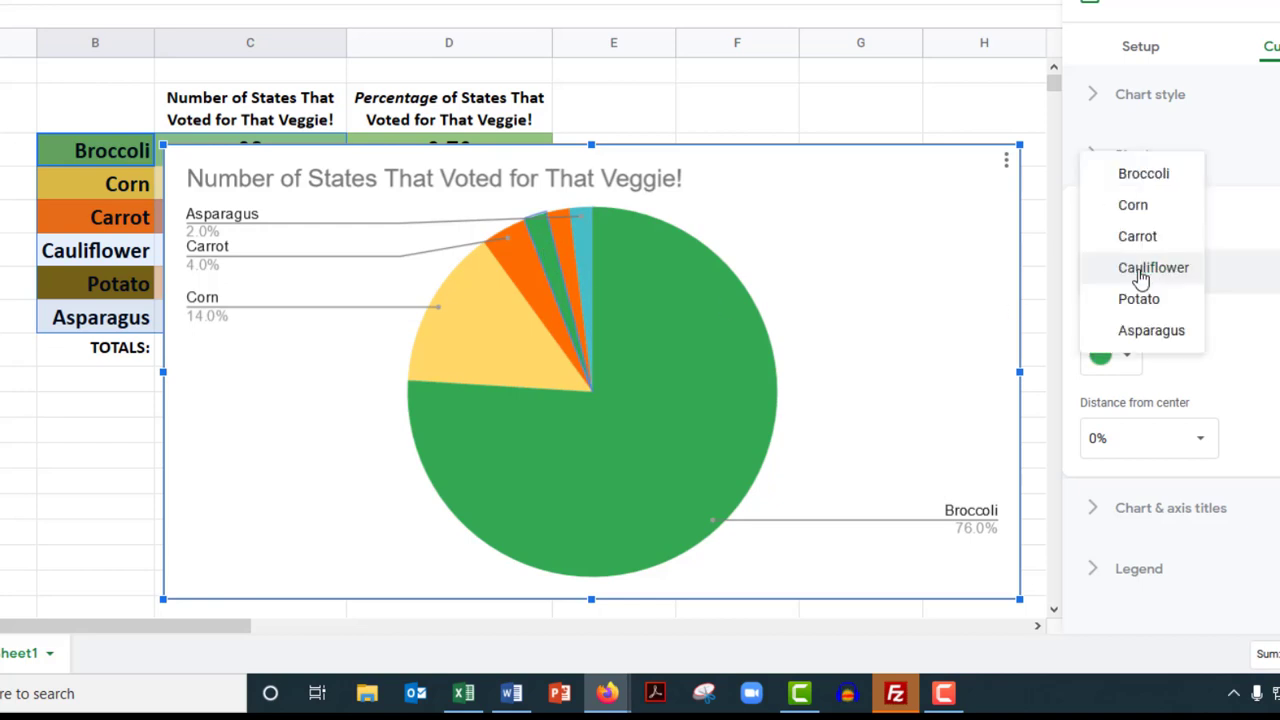
pyautogui.click(1111, 366)
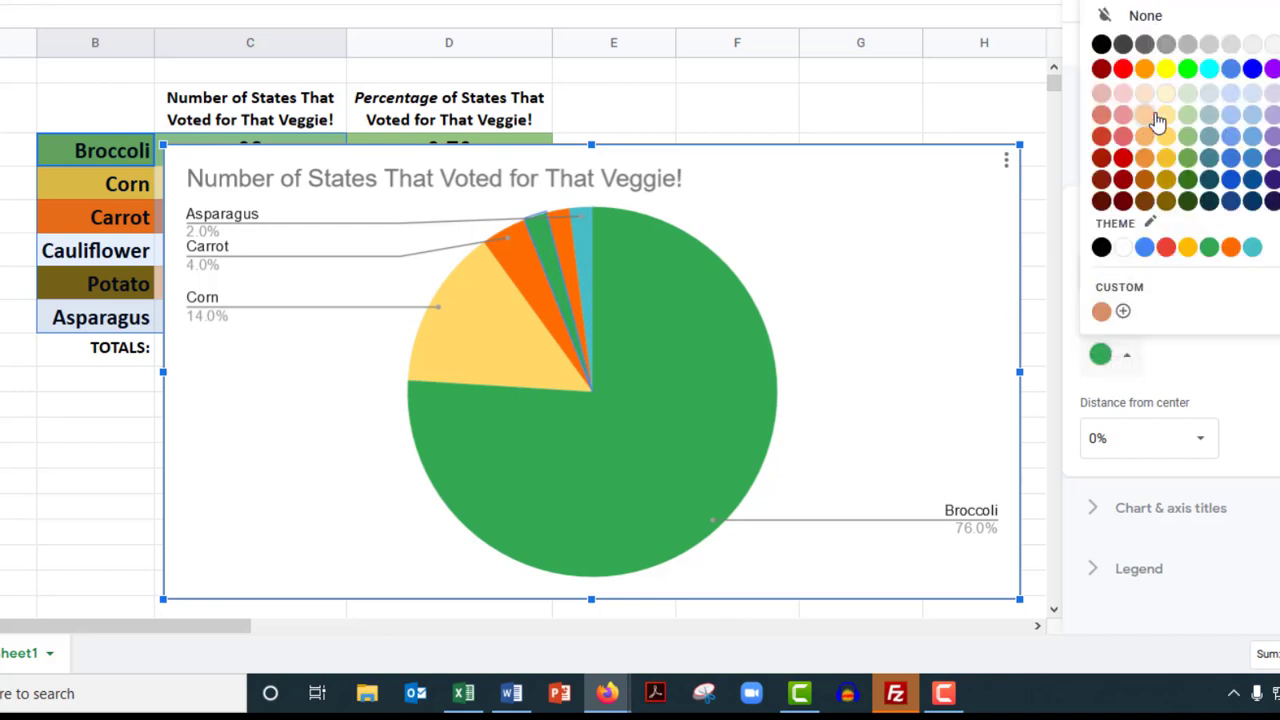
pyautogui.click(1273, 44)
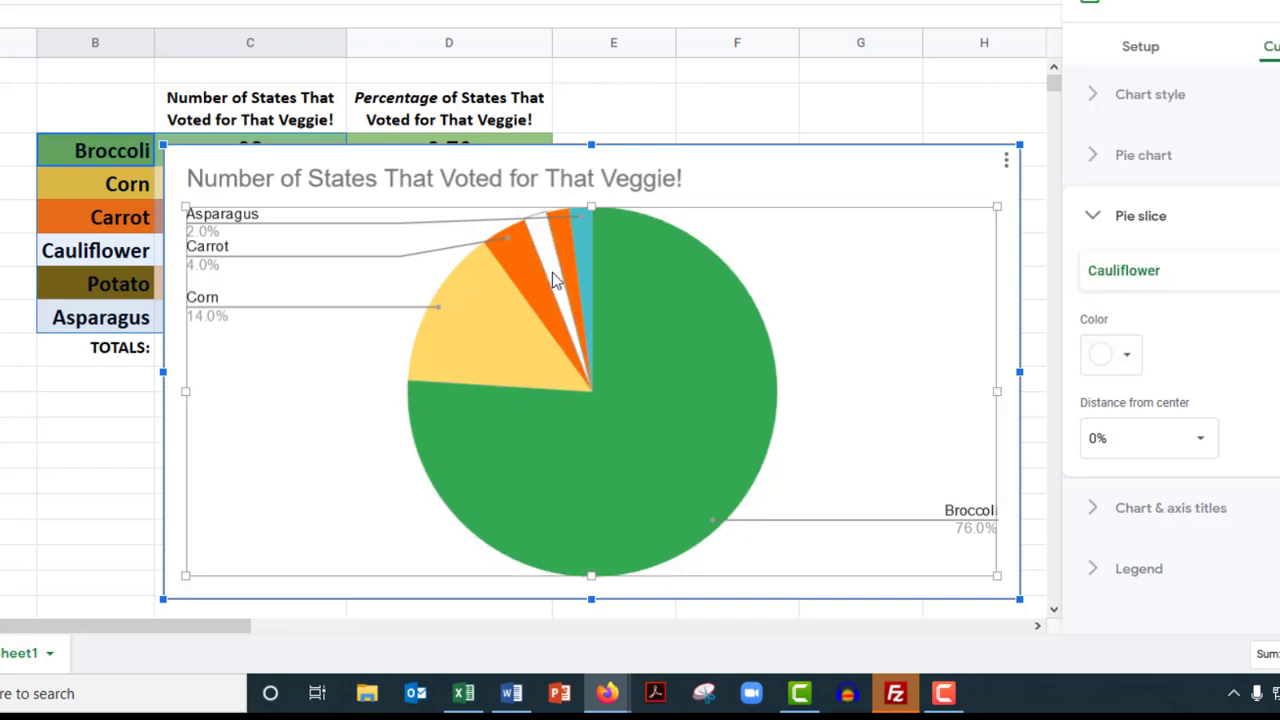
pyautogui.click(778, 190)
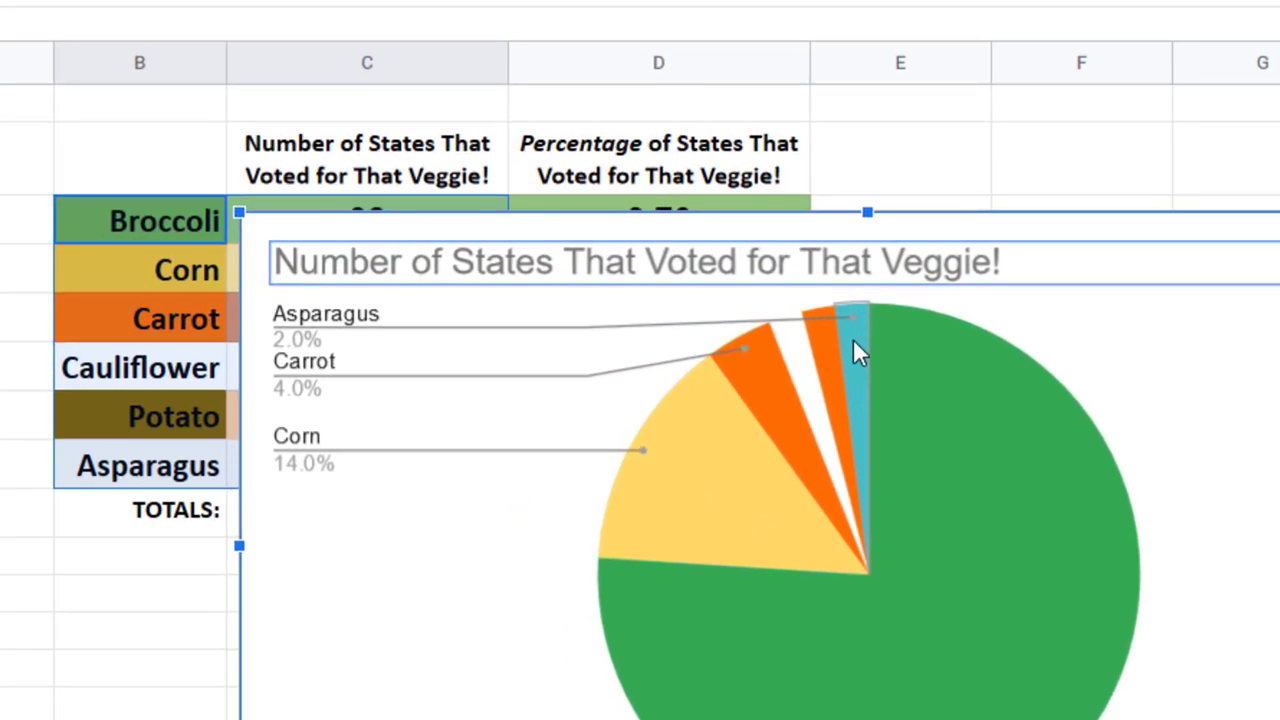
# Recolor the Asparagus slice of the pie chart light green and the Potato slice golden brown.
pyautogui.click(588, 238)
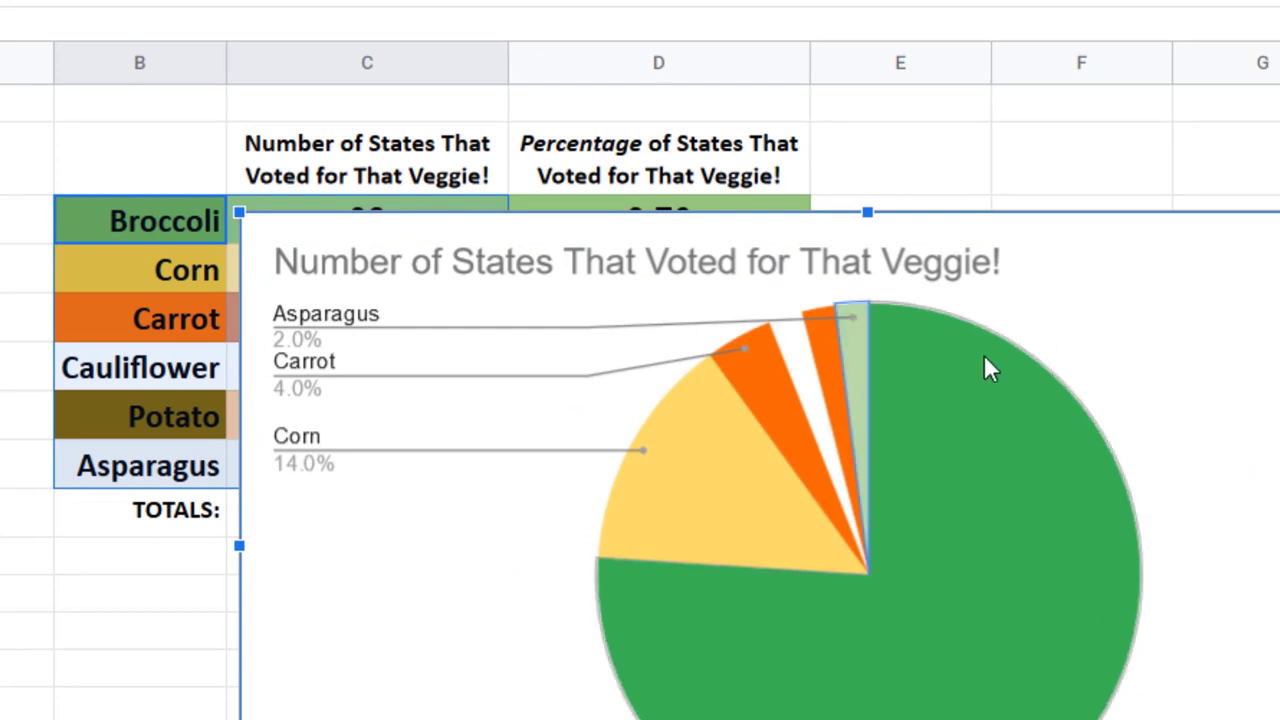
pyautogui.click(823, 350)
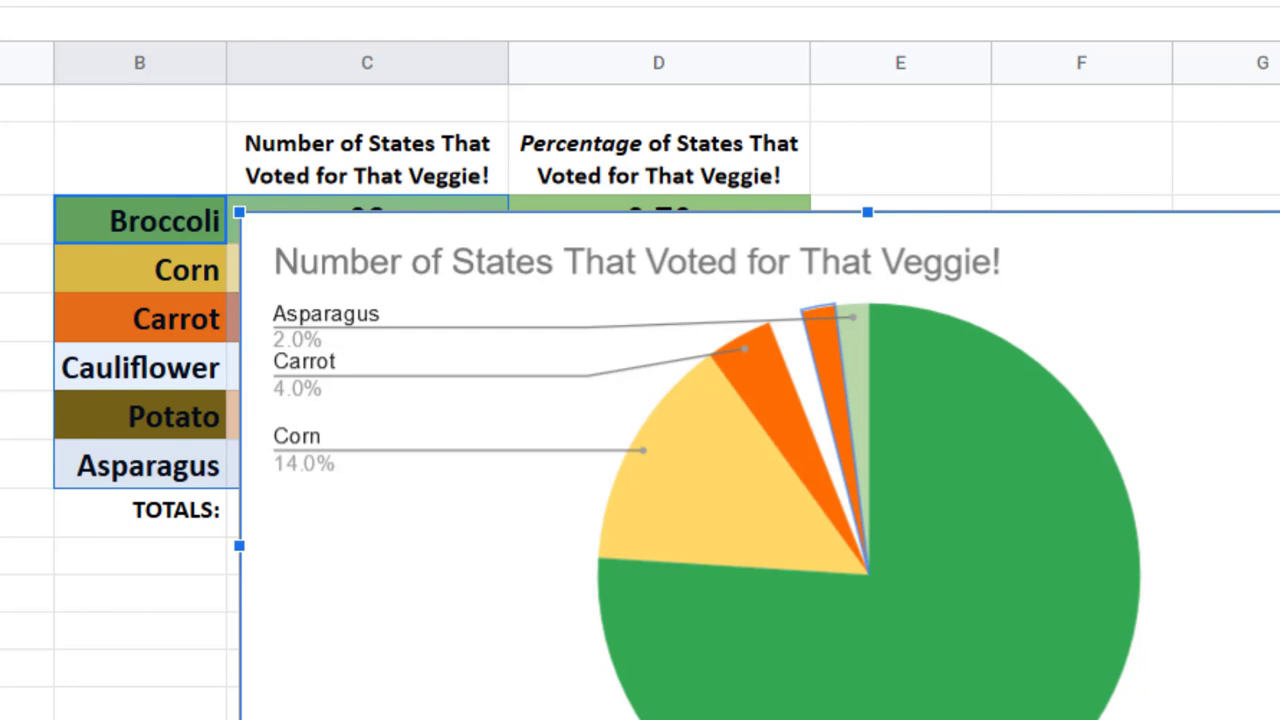
pyautogui.click(797, 380)
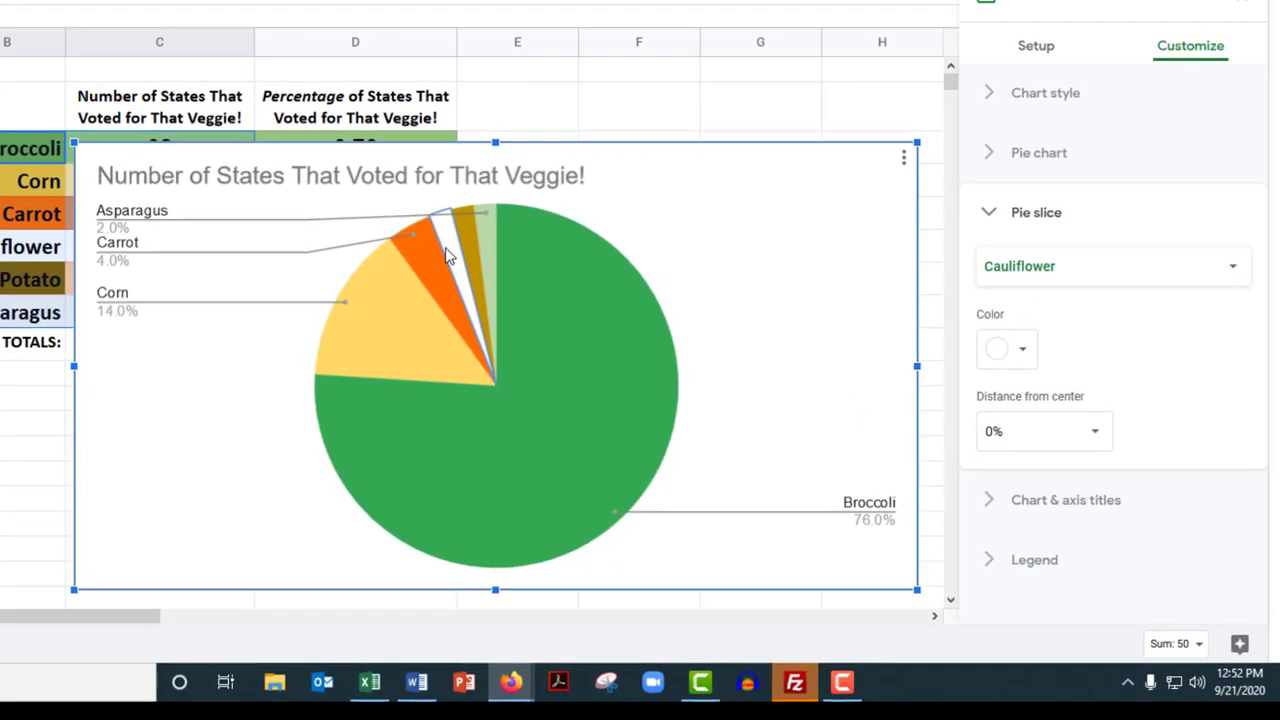
# Set the position of the pie chart's legend to Bottom.
pyautogui.click(1022, 214)
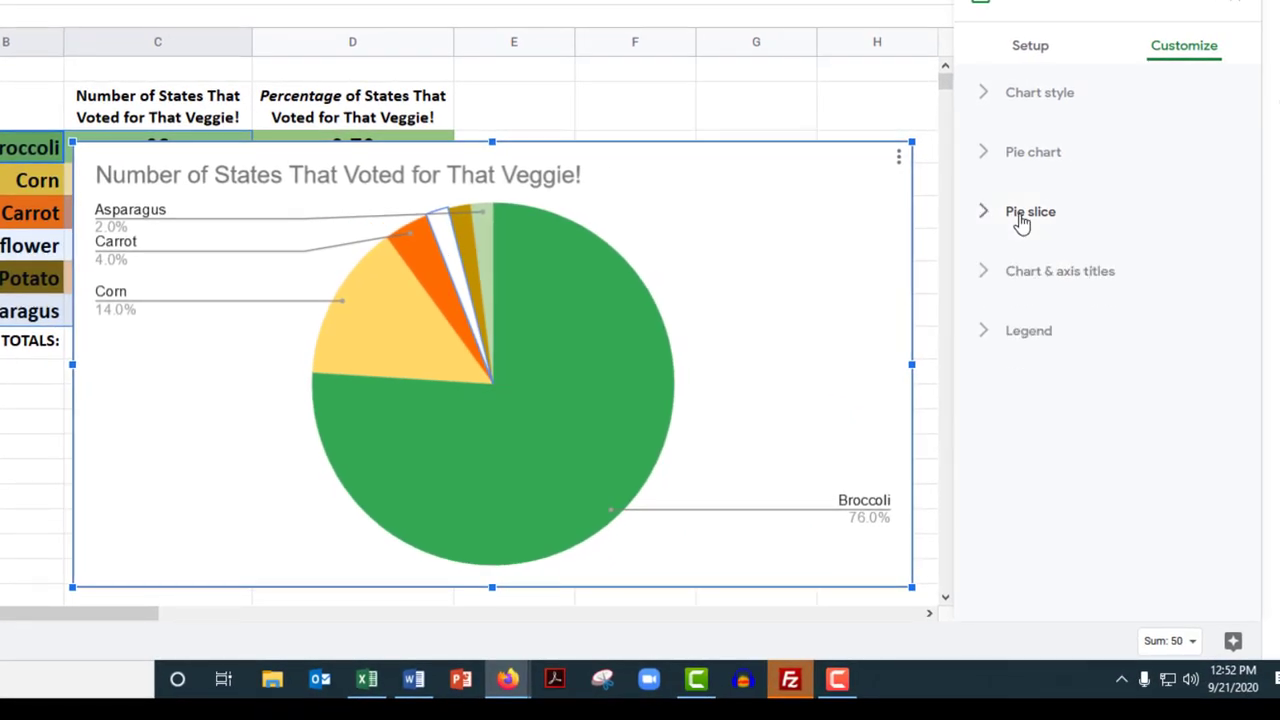
pyautogui.click(1045, 332)
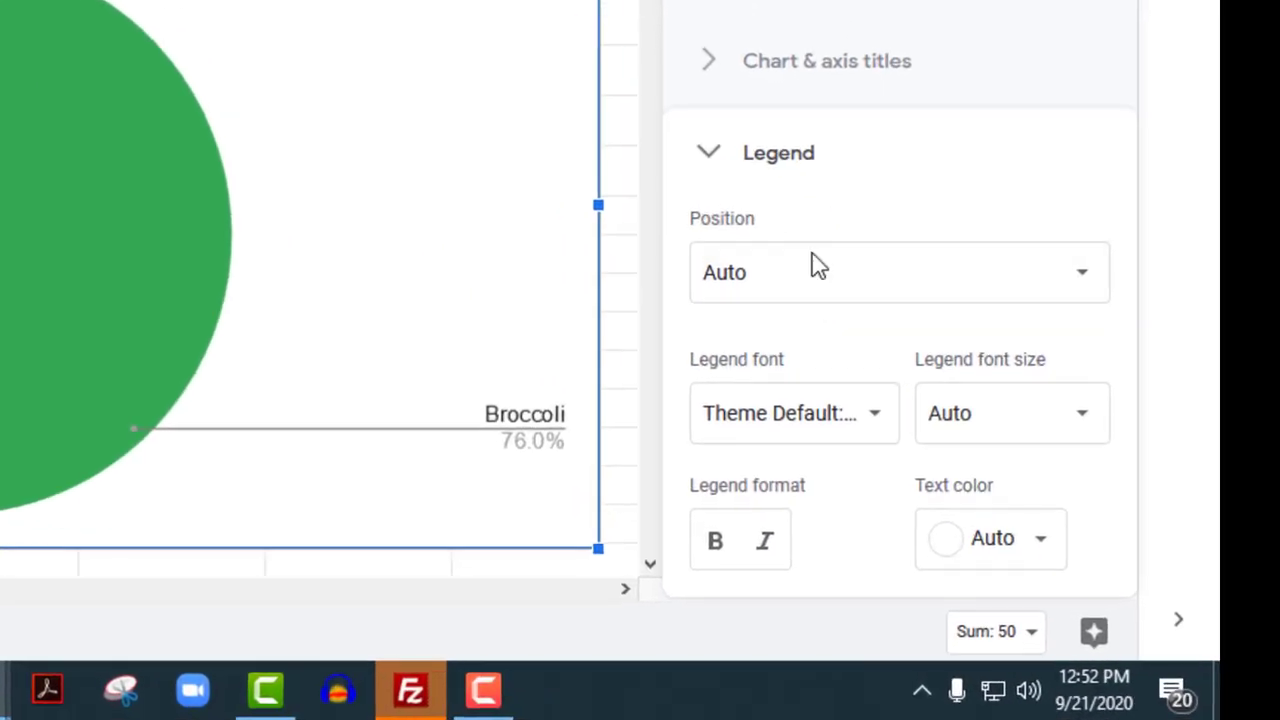
pyautogui.click(812, 265)
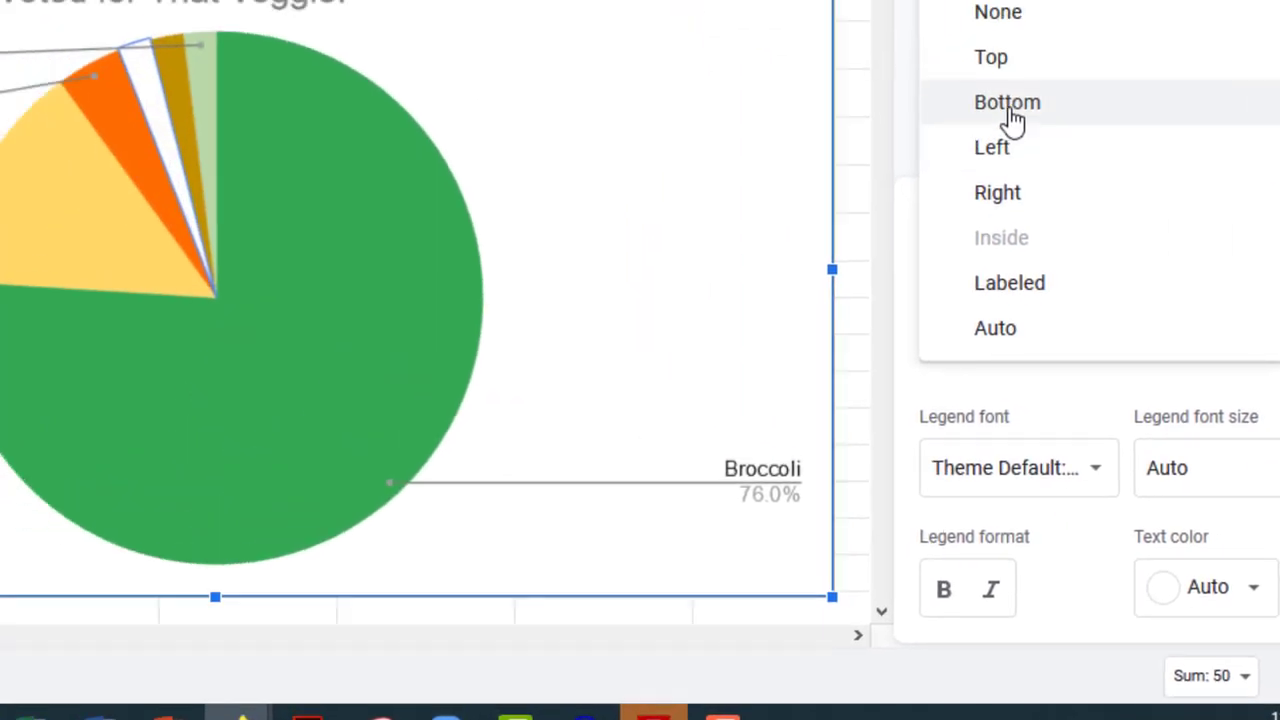
pyautogui.click(782, 29)
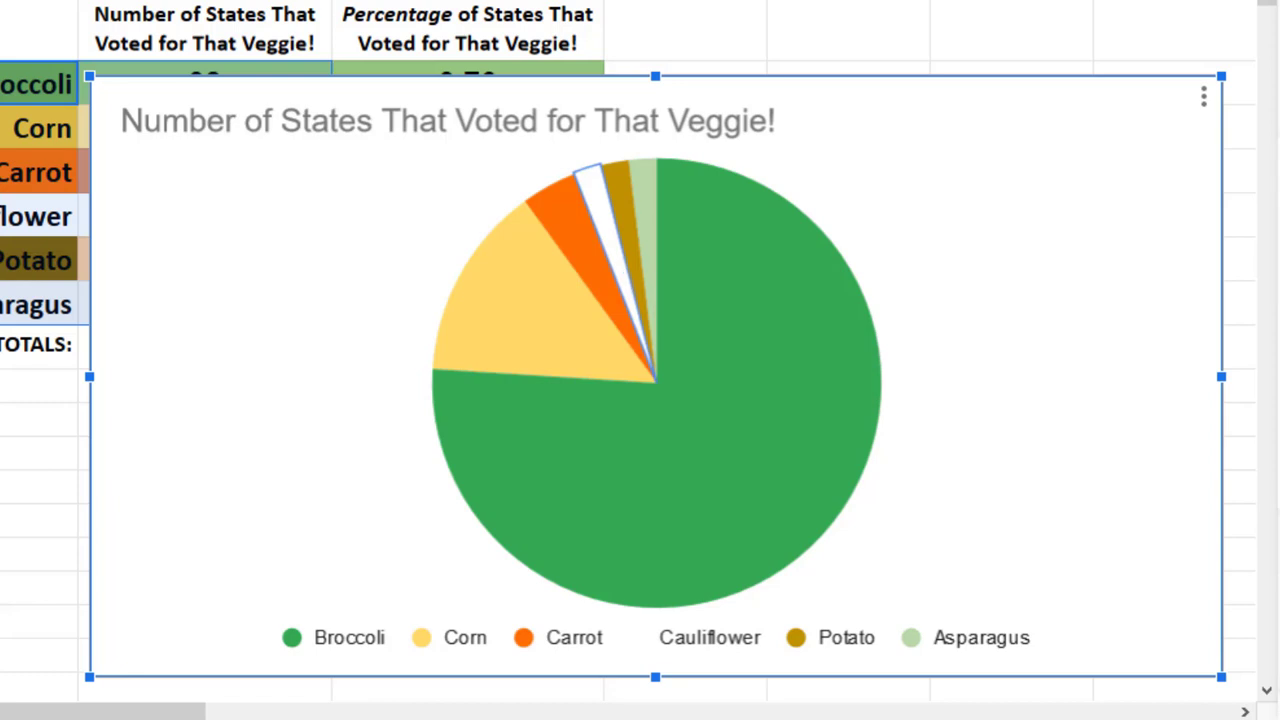
# Recolor the Cauliflower slice very light gray and deselect the finished chart.
pyautogui.click(1075, 336)
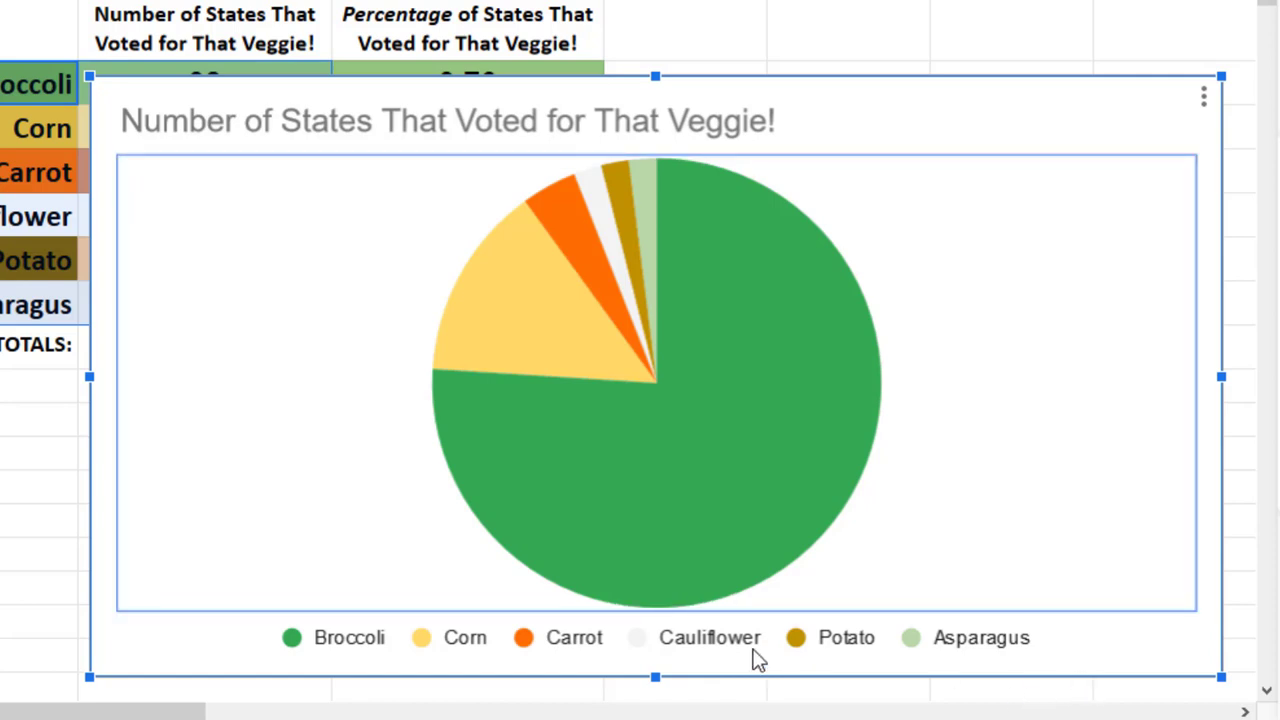
pyautogui.click(3, 588)
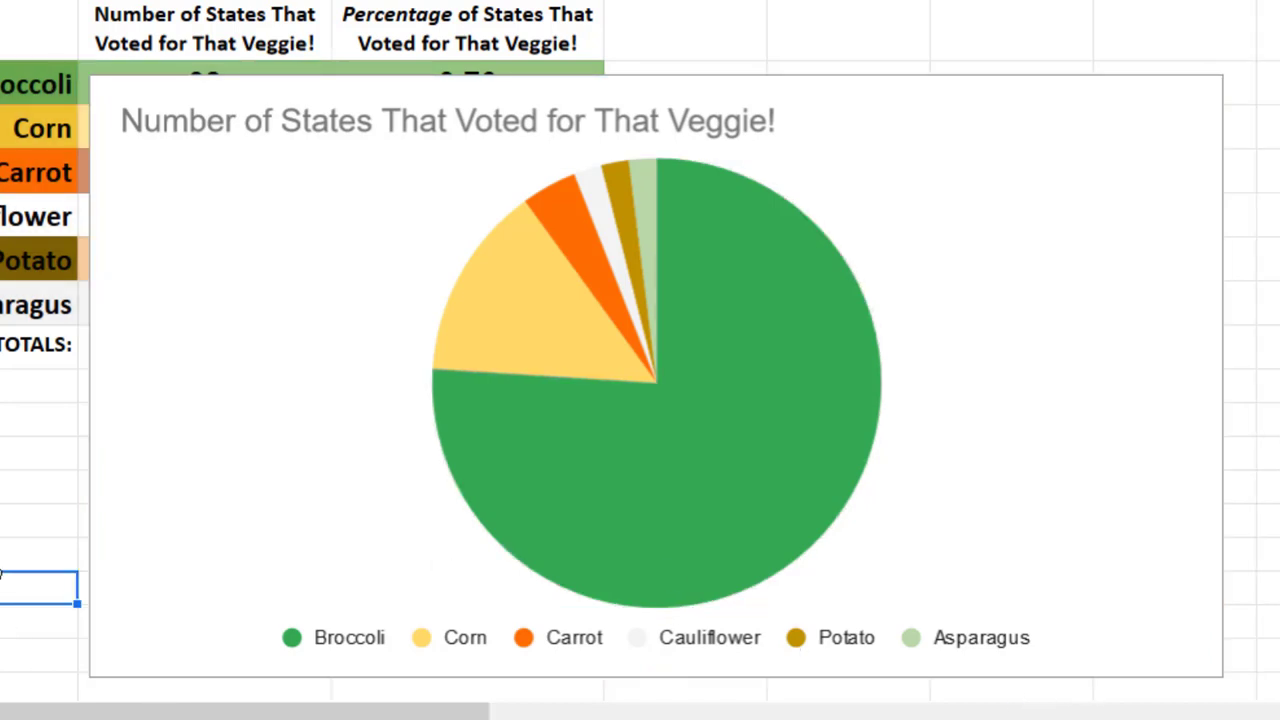